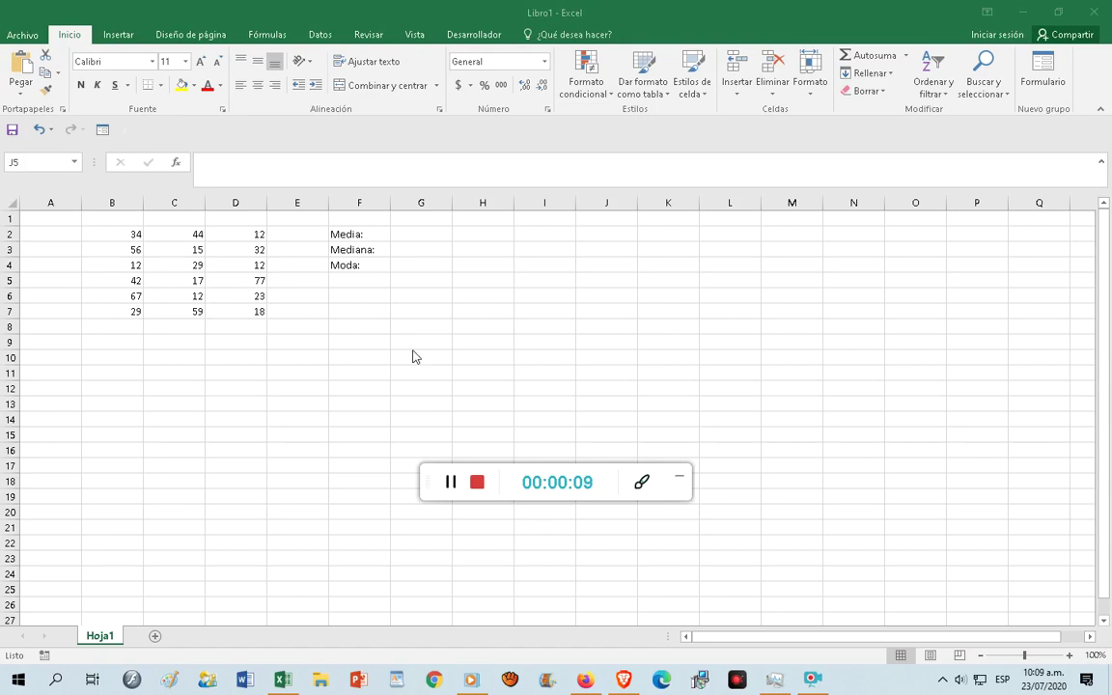
Check the values in data grid cells C3, D3, D2 and D4
{"action": "left_click", "coordinate": [681, 486]}
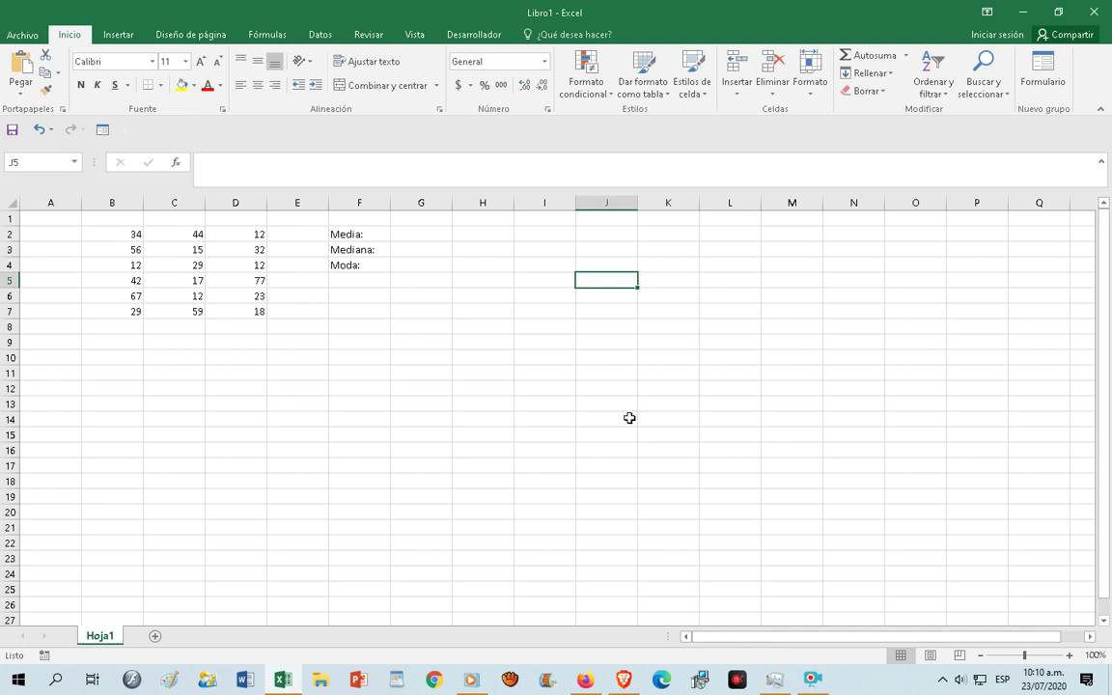
{"action": "left_click", "coordinate": [191, 248]}
{"action": "left_click", "coordinate": [231, 247]}
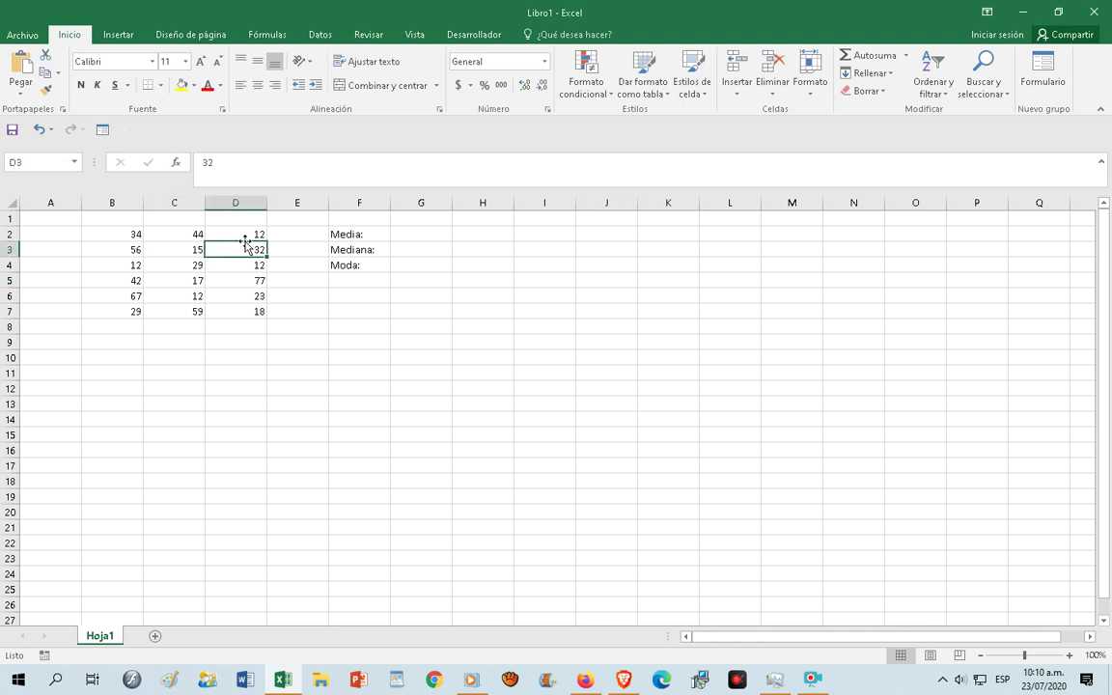
{"action": "left_click", "coordinate": [249, 234]}
{"action": "left_click", "coordinate": [243, 263]}
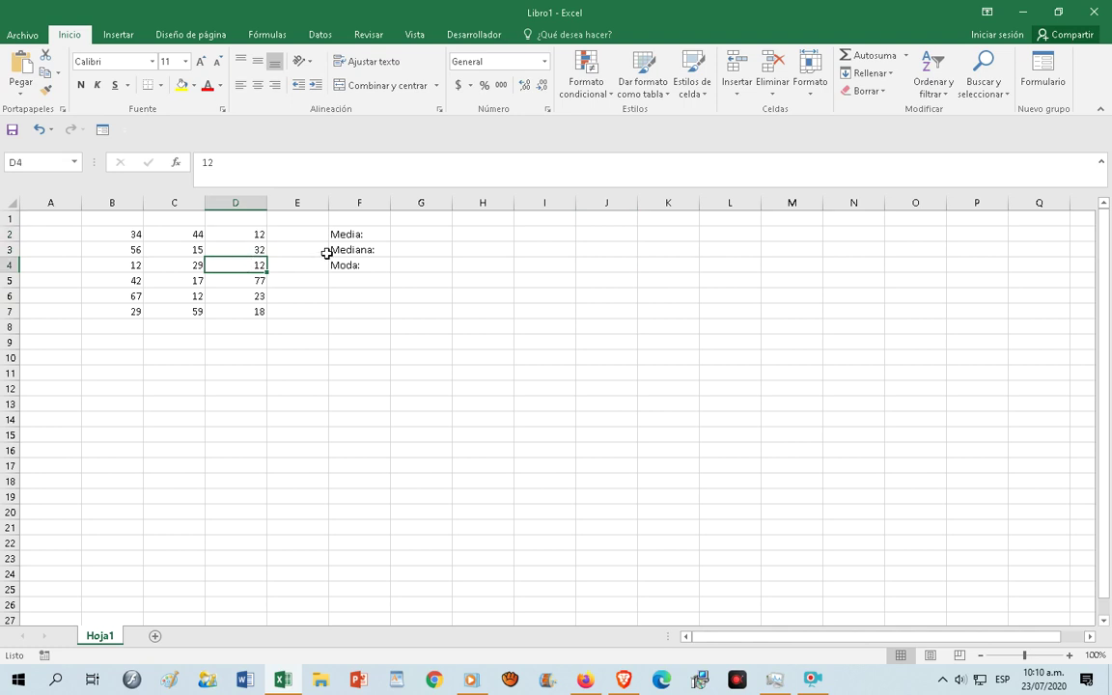
Enter =PROMEDIO(B2:D7) in G2 beside Media:, giving 32,7777778
{"action": "left_click", "coordinate": [425, 236]}
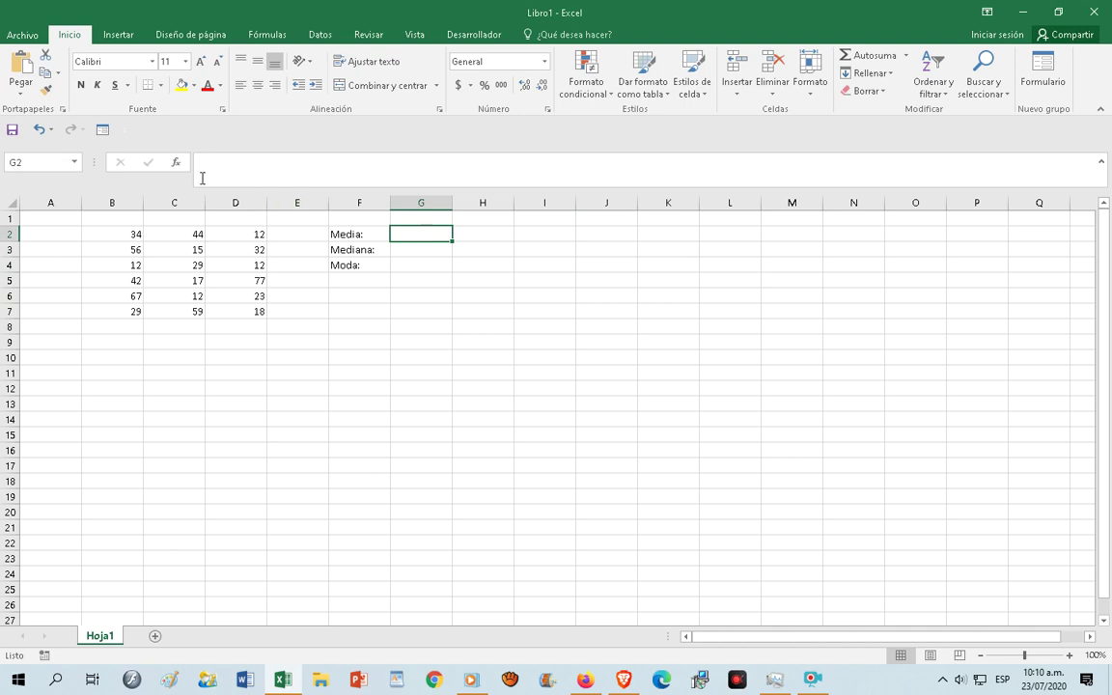
{"action": "left_click", "coordinate": [176, 162]}
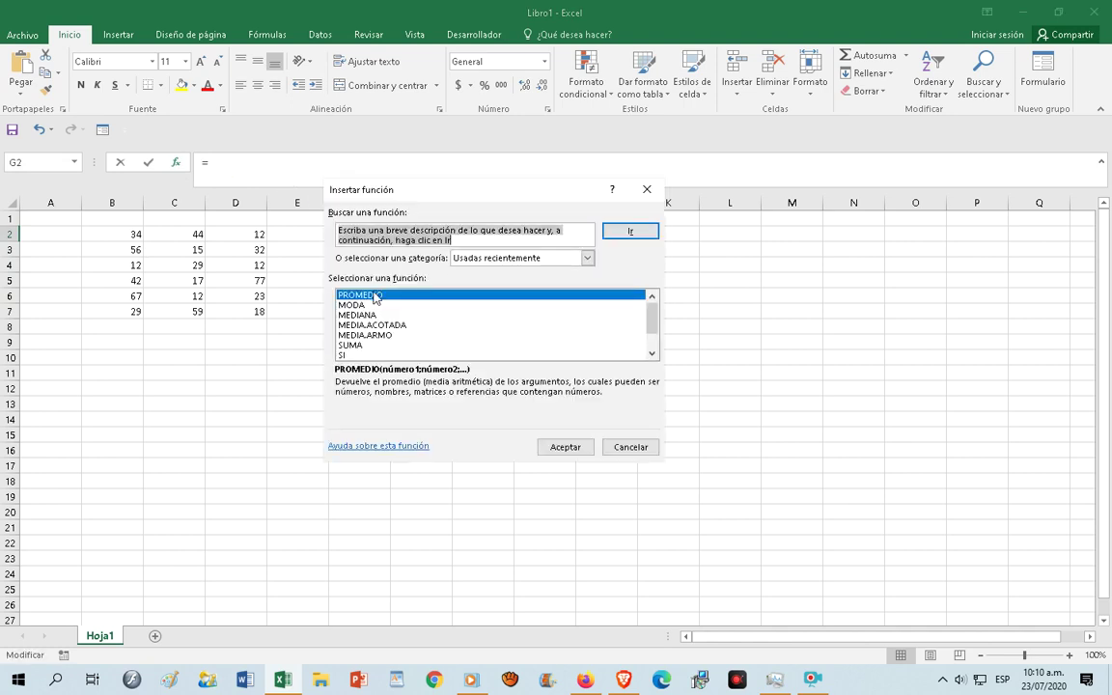
{"action": "left_click", "coordinate": [587, 448]}
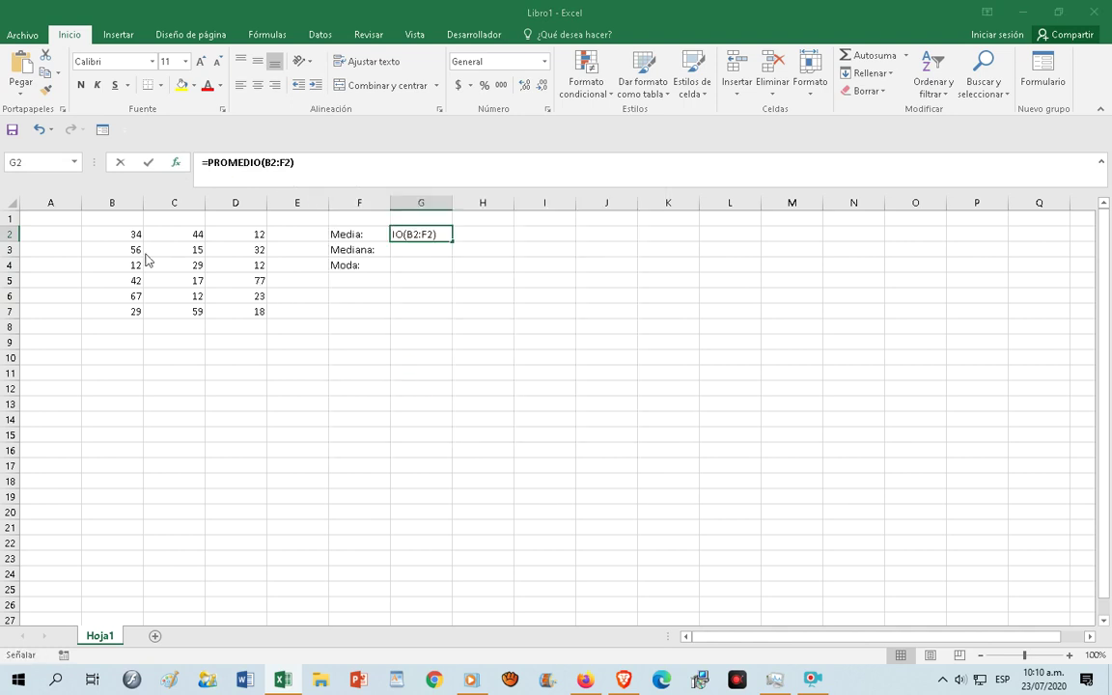
{"action": "left_click_drag", "start_coordinate": [130, 237], "coordinate": [221, 310]}
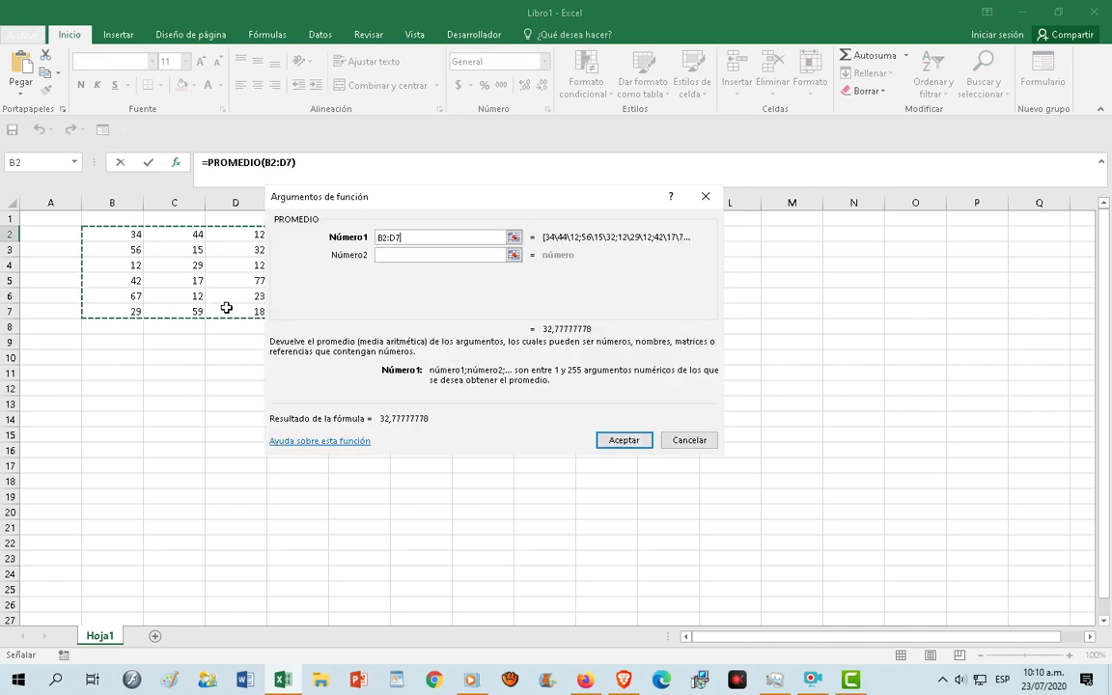
{"action": "left_click", "coordinate": [620, 440]}
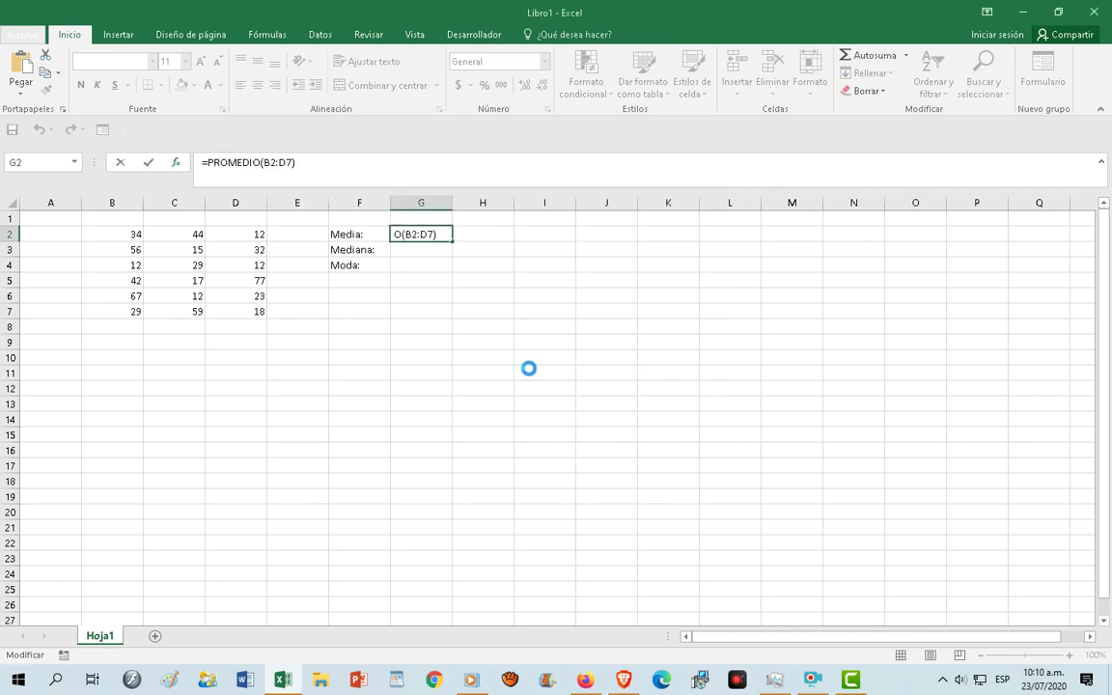
{"action": "left_click", "coordinate": [425, 245]}
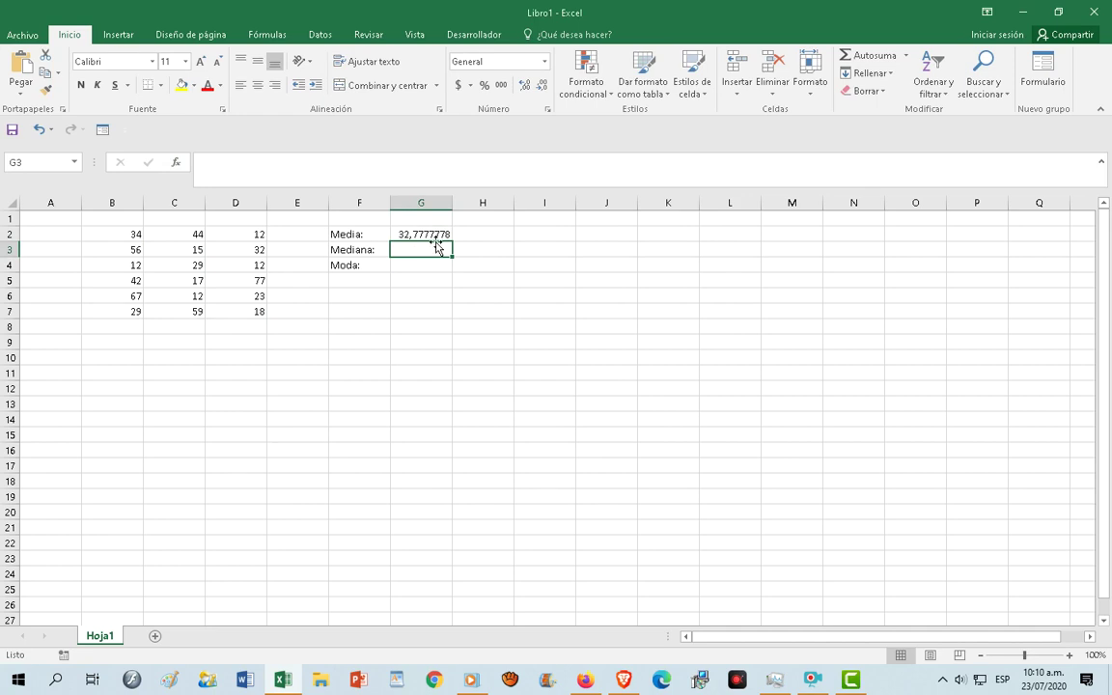
Enter =MEDIANA(B2:D7) in G3 beside Mediana:, showing 29
{"action": "left_click", "coordinate": [177, 163]}
{"action": "left_click", "coordinate": [384, 315]}
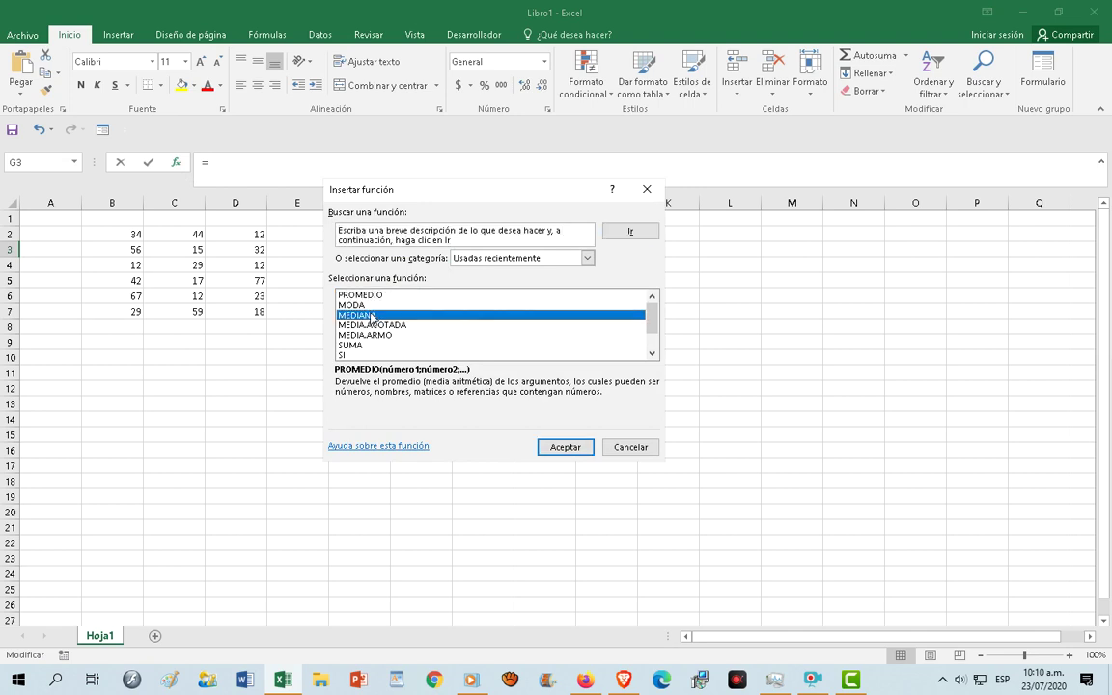
{"action": "key", "text": "Return"}
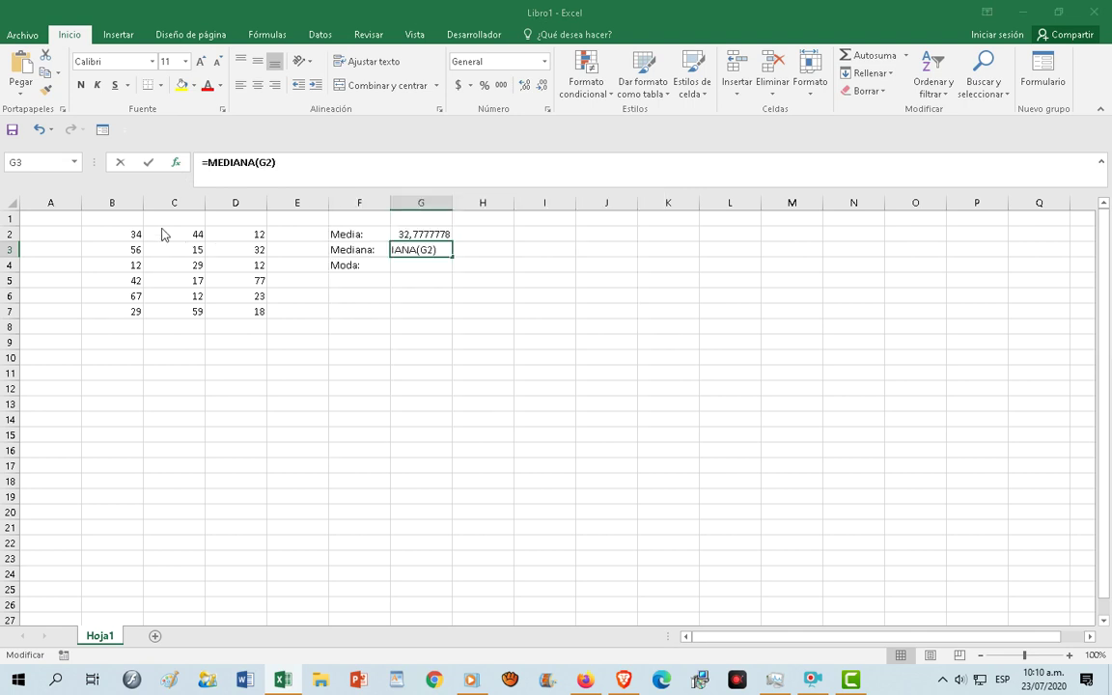
{"action": "left_click_drag", "start_coordinate": [122, 230], "coordinate": [229, 310]}
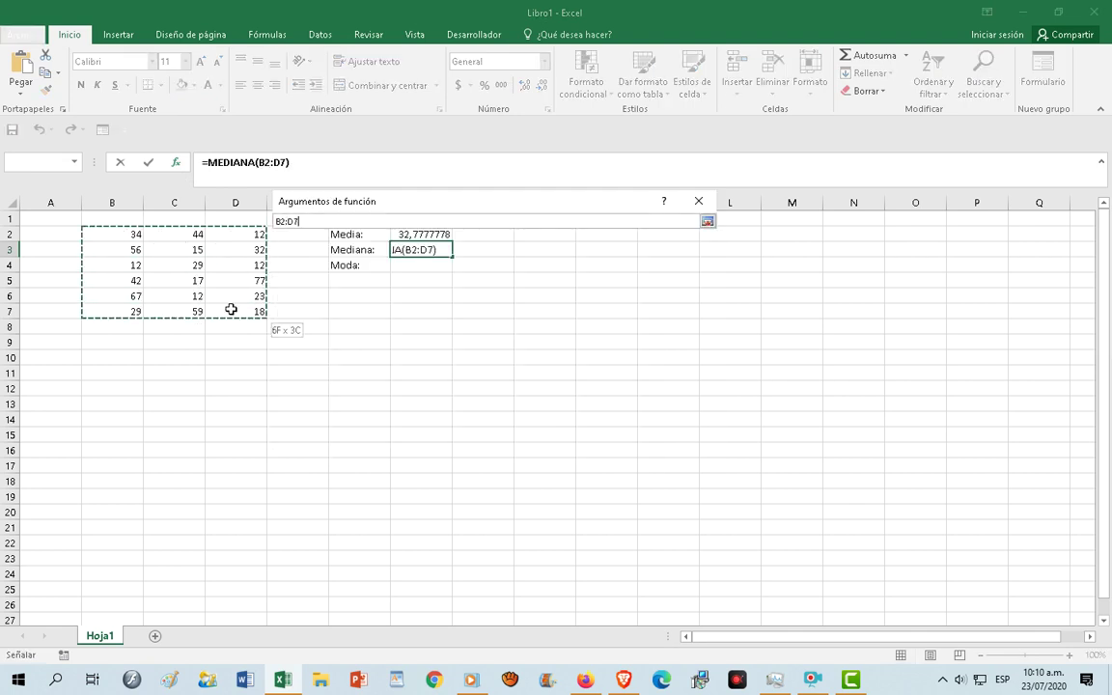
{"action": "left_click", "coordinate": [616, 435]}
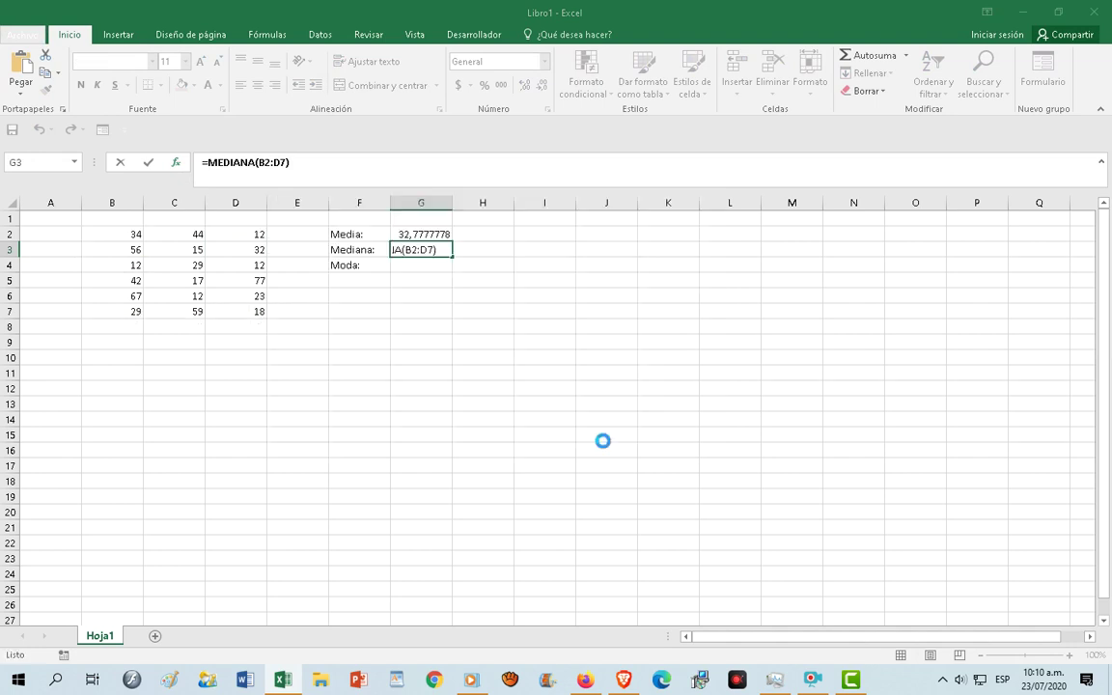
{"action": "left_click", "coordinate": [429, 269]}
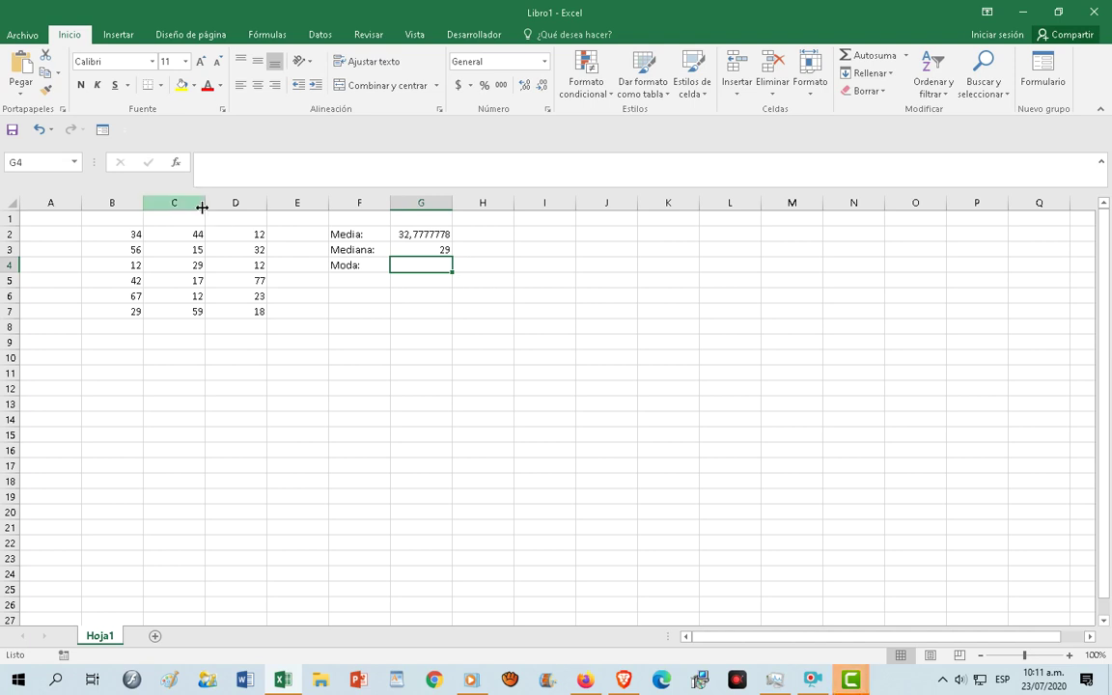
Enter =MODA(B2:D7) in G4 beside Moda:, showing 12
{"action": "left_click", "coordinate": [175, 161]}
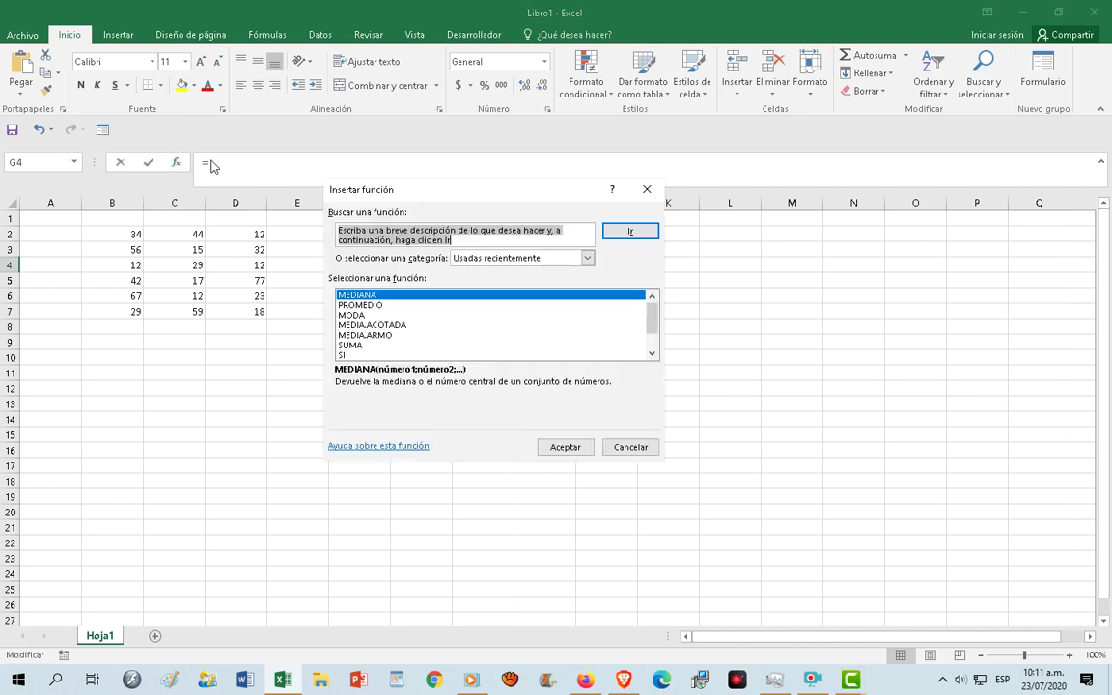
{"action": "left_click", "coordinate": [393, 314]}
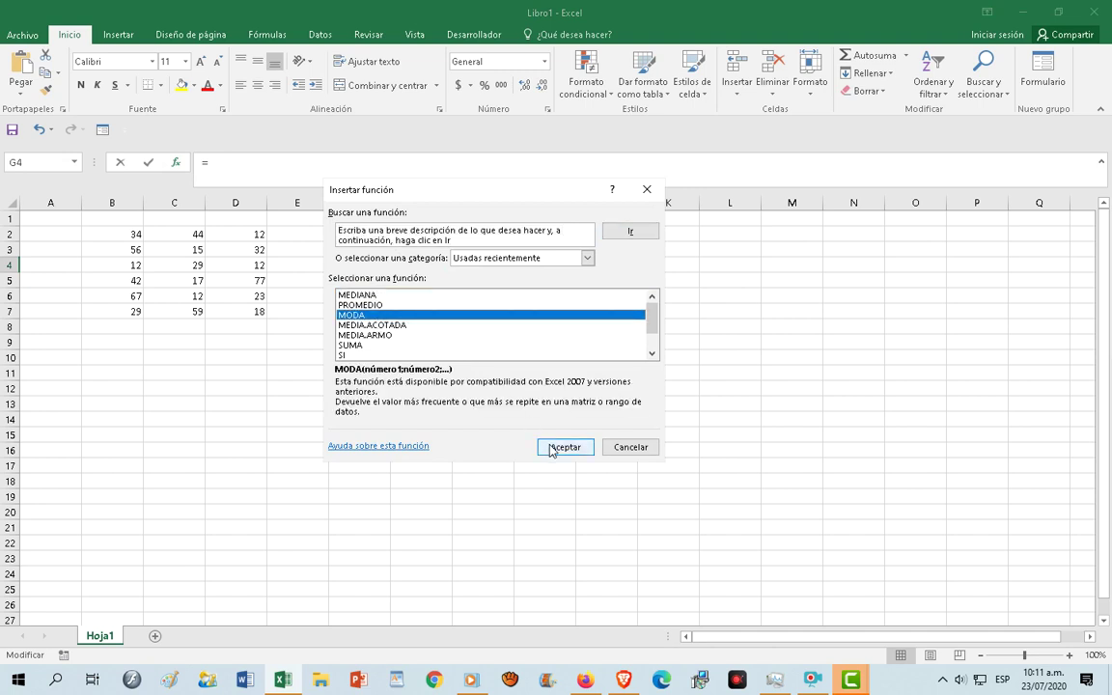
{"action": "left_click", "coordinate": [560, 447]}
{"action": "left_click_drag", "start_coordinate": [121, 230], "coordinate": [231, 311]}
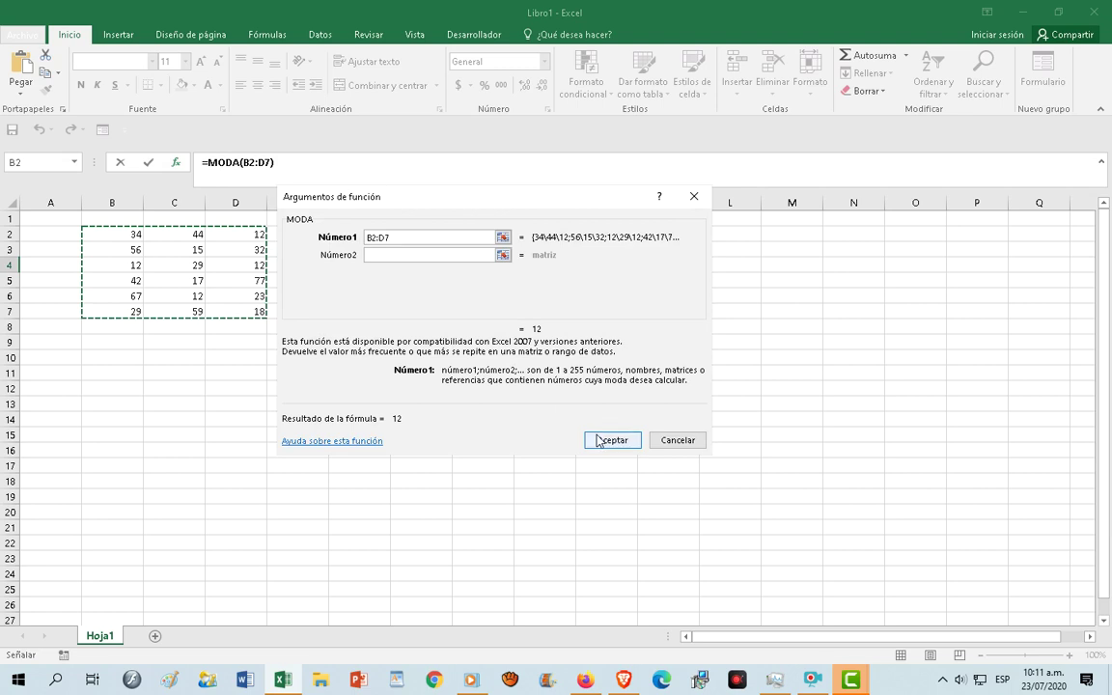
{"action": "left_click", "coordinate": [602, 439]}
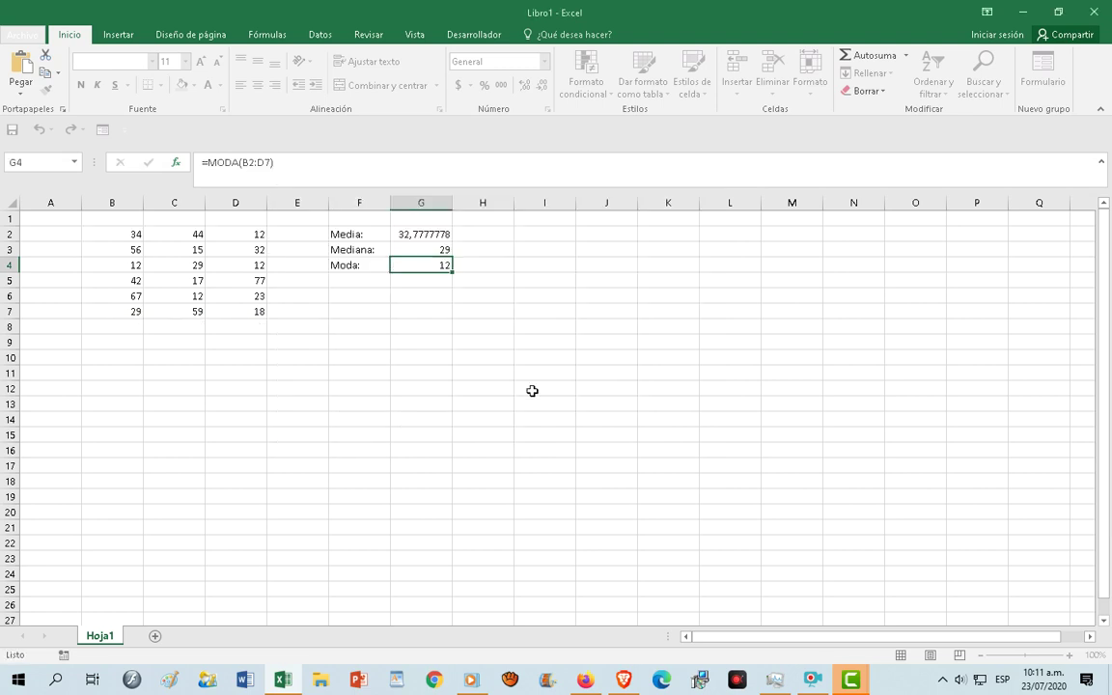
{"action": "left_click", "coordinate": [249, 234]}
{"action": "left_click", "coordinate": [249, 265]}
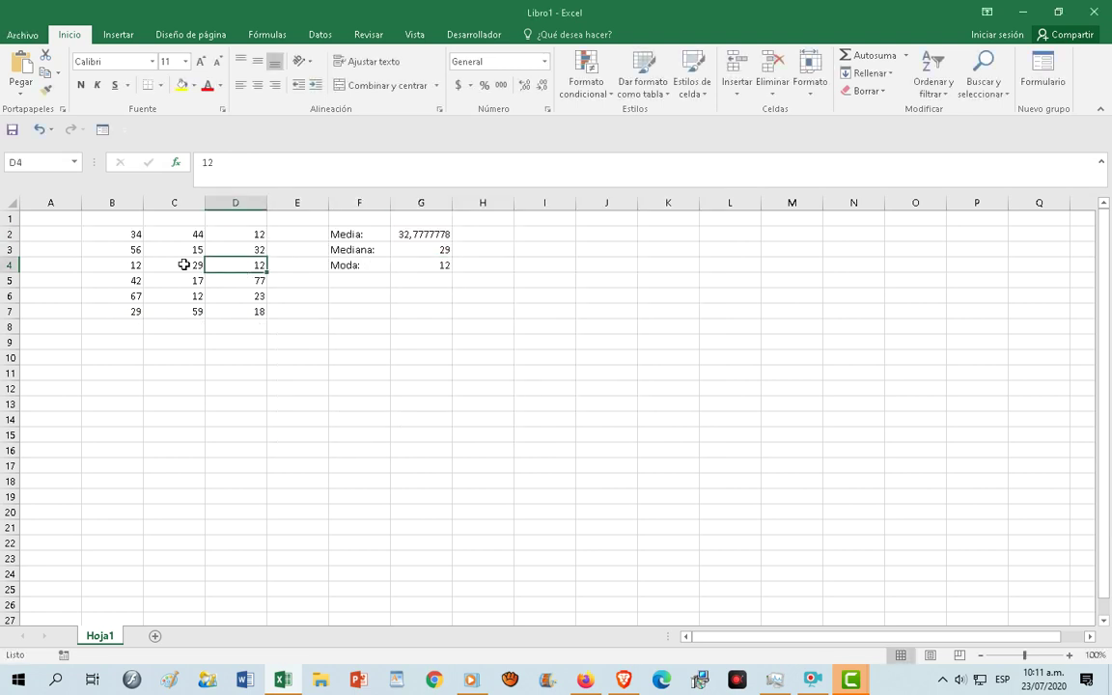
{"action": "left_click", "coordinate": [130, 264]}
{"action": "left_click", "coordinate": [181, 297]}
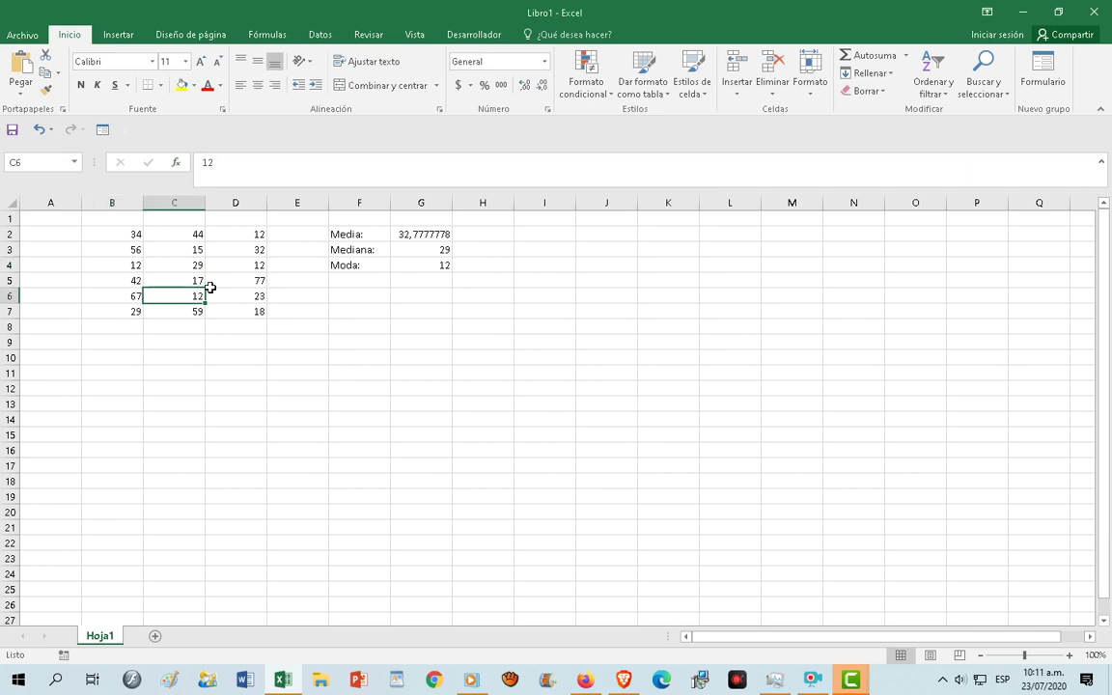
{"action": "left_click", "coordinate": [253, 263]}
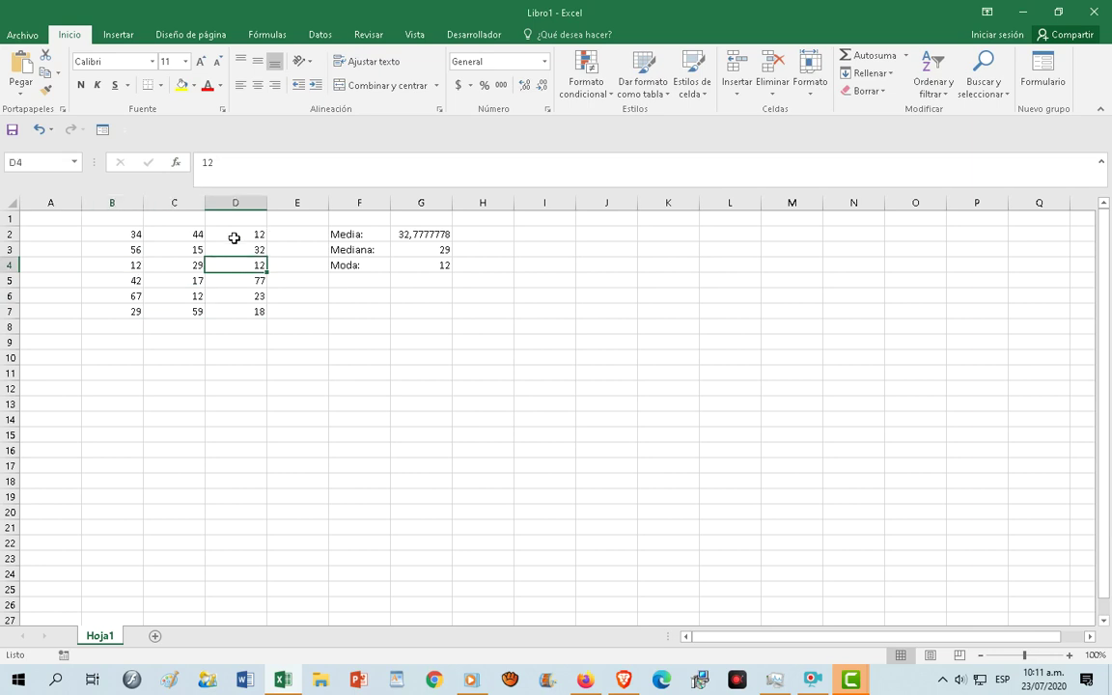
{"action": "left_click", "coordinate": [241, 236]}
{"action": "left_click", "coordinate": [258, 277]}
{"action": "left_click", "coordinate": [395, 280]}
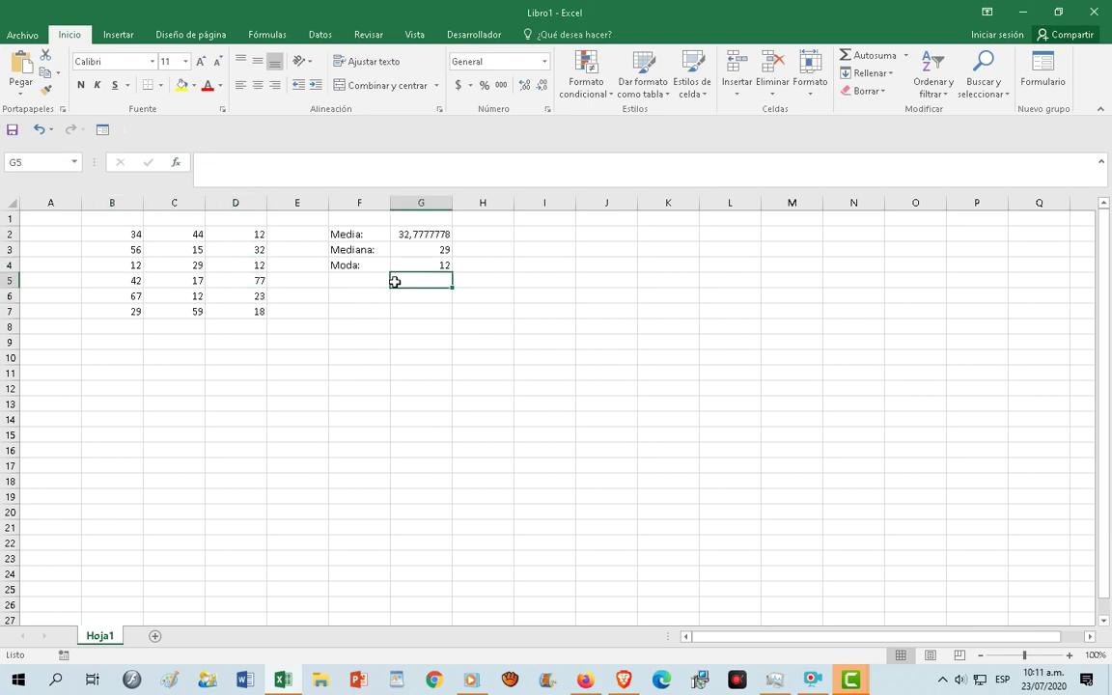
{"action": "left_click", "coordinate": [422, 263]}
{"action": "left_click", "coordinate": [429, 234]}
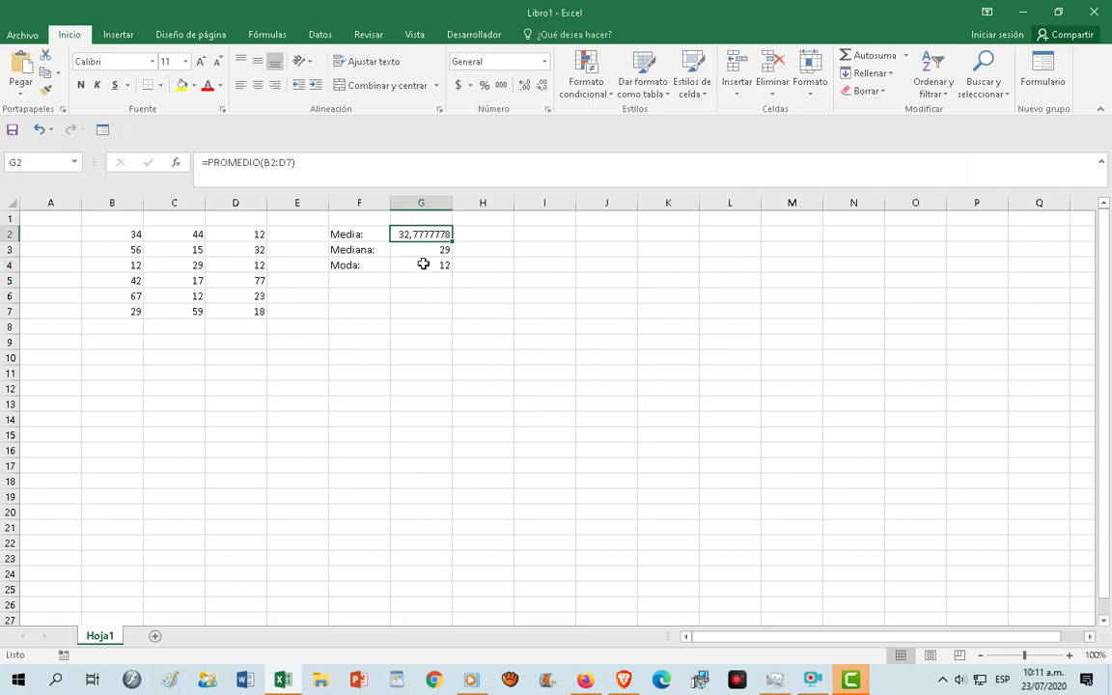
{"action": "left_click", "coordinate": [422, 263]}
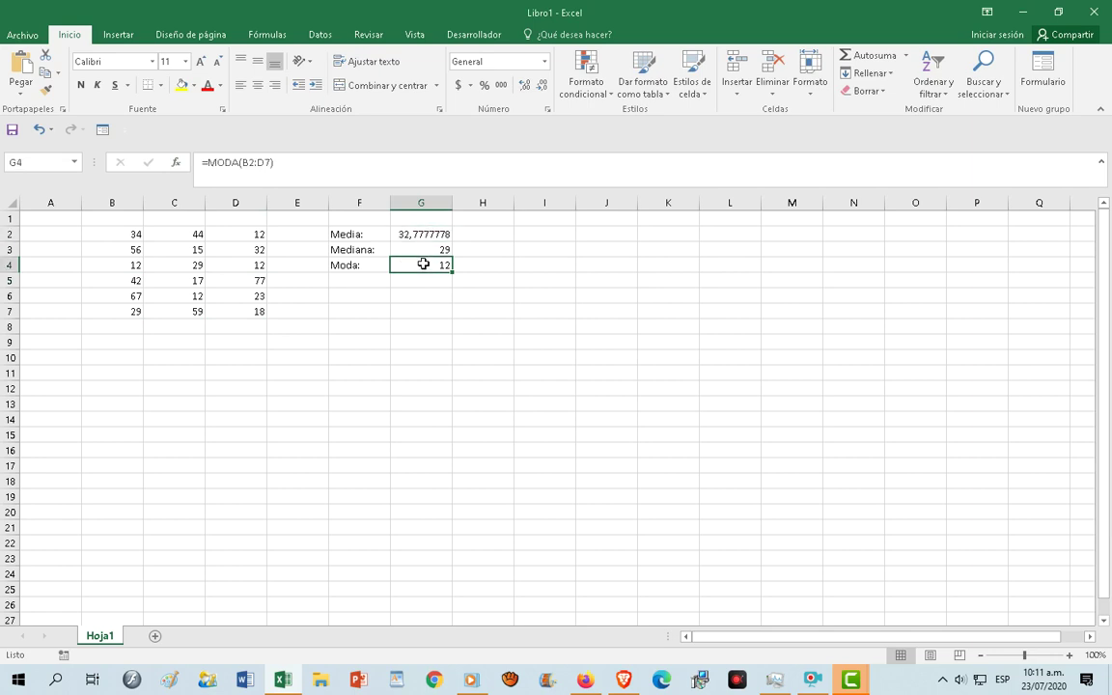
{"action": "left_click", "coordinate": [72, 231]}
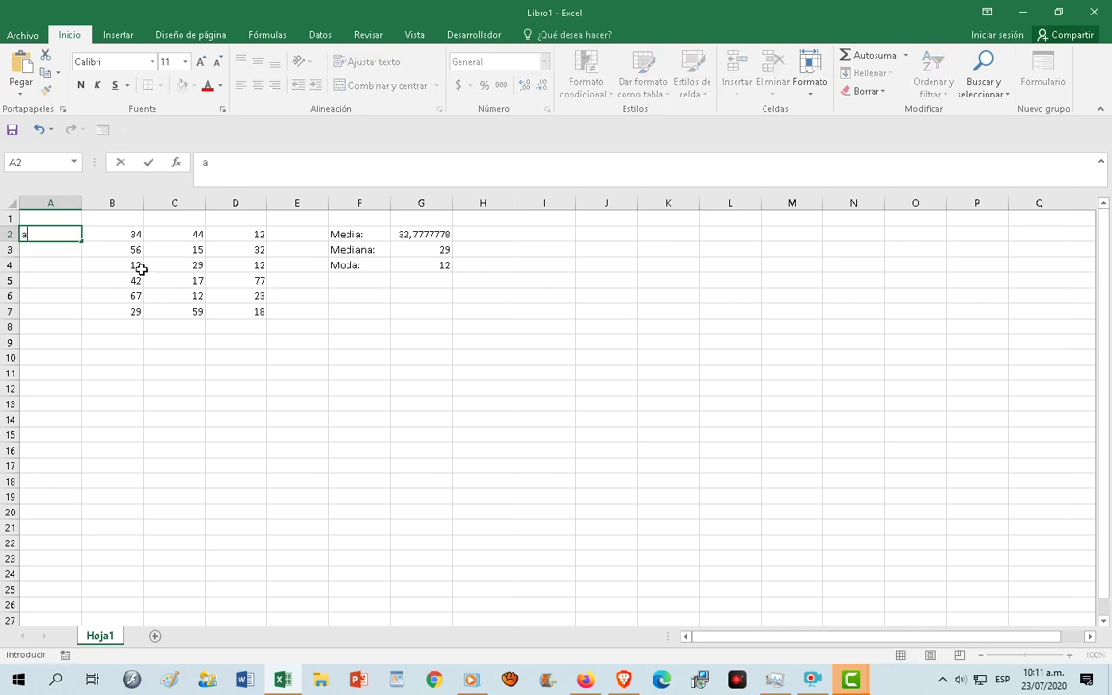
Type the row labels a, b, c, d, e, f into cells A2 through A7
{"action": "type", "text": "a"}
{"action": "key", "text": "Return"}
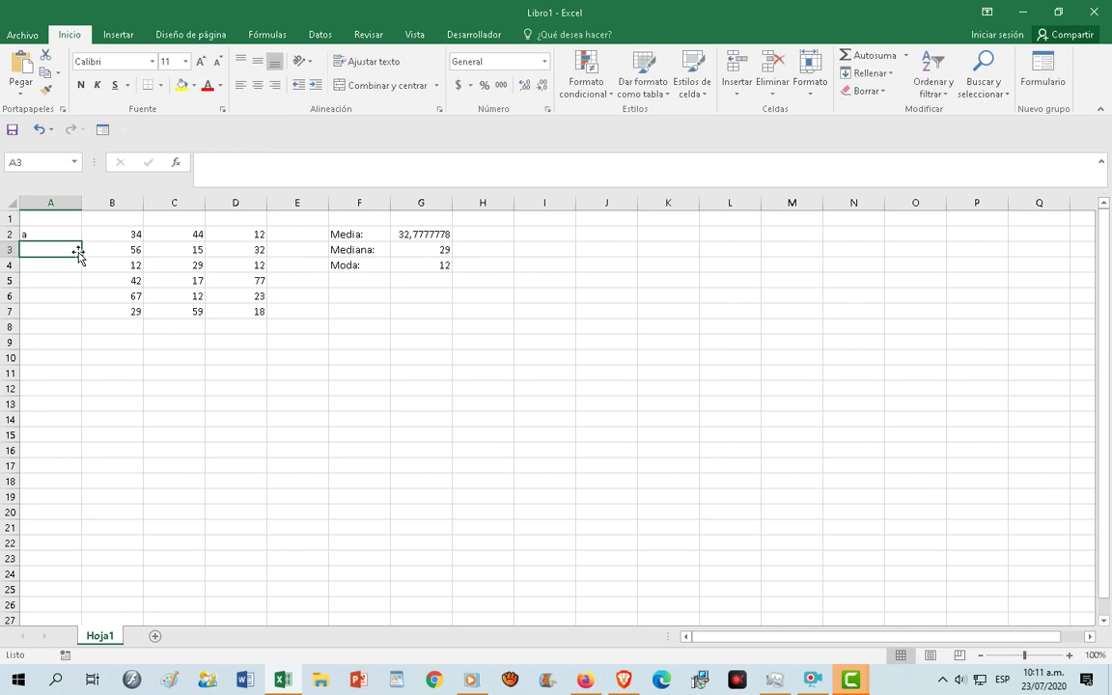
{"action": "type", "text": "b"}
{"action": "key", "text": "Return"}
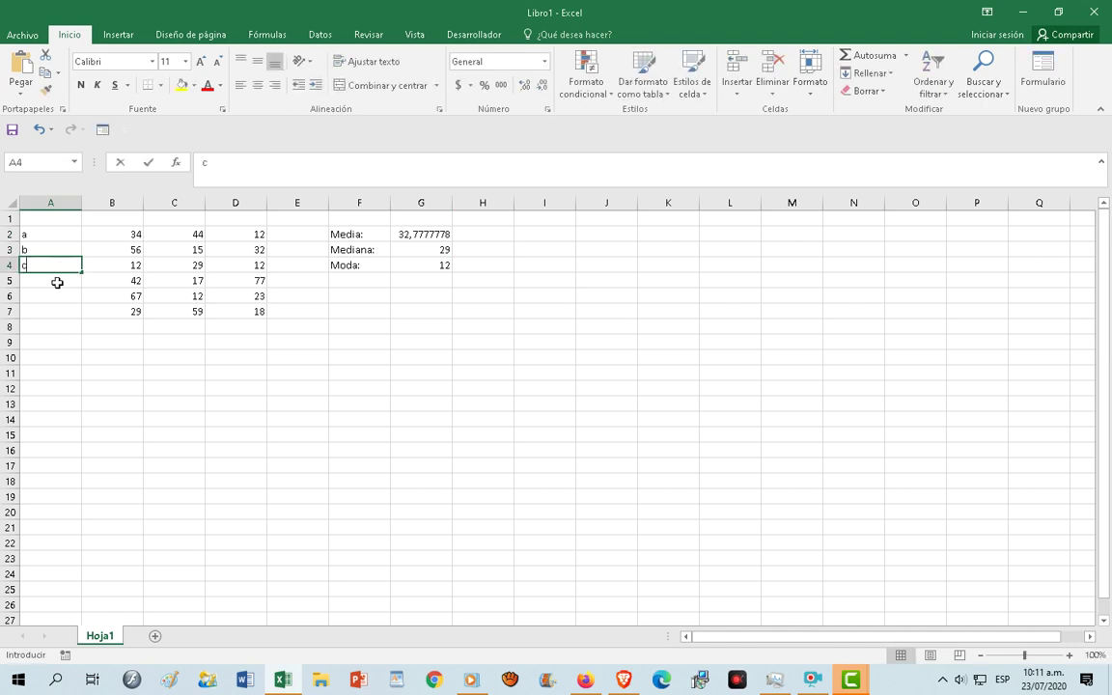
{"action": "type", "text": "c"}
{"action": "key", "text": "Return"}
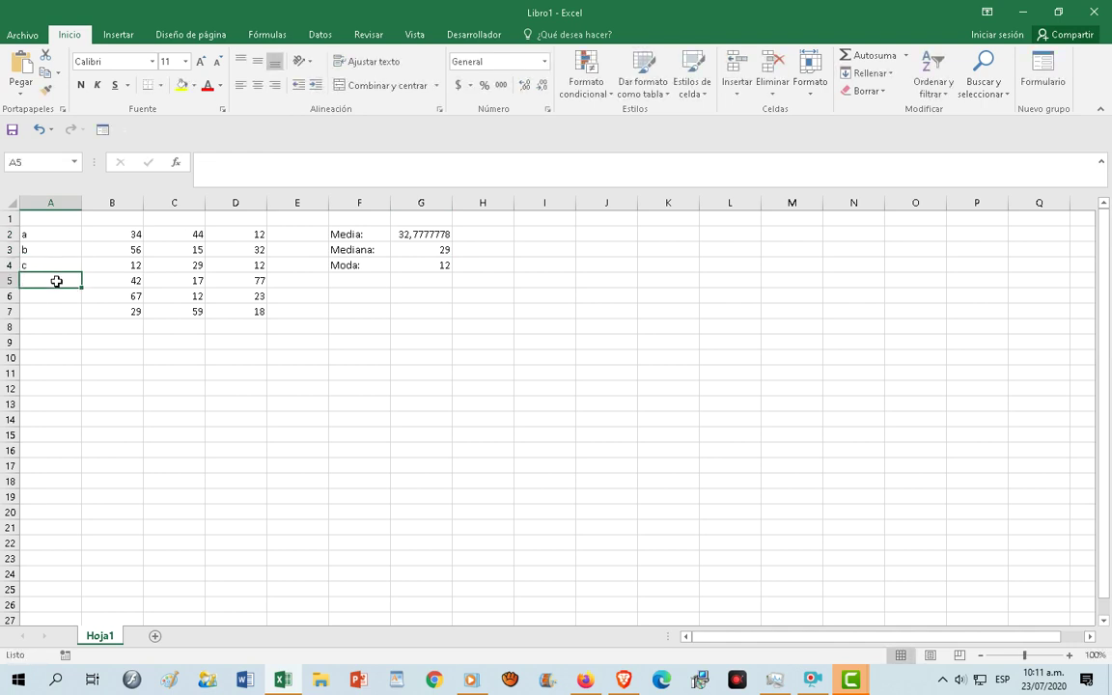
{"action": "type", "text": "d"}
{"action": "key", "text": "Return"}
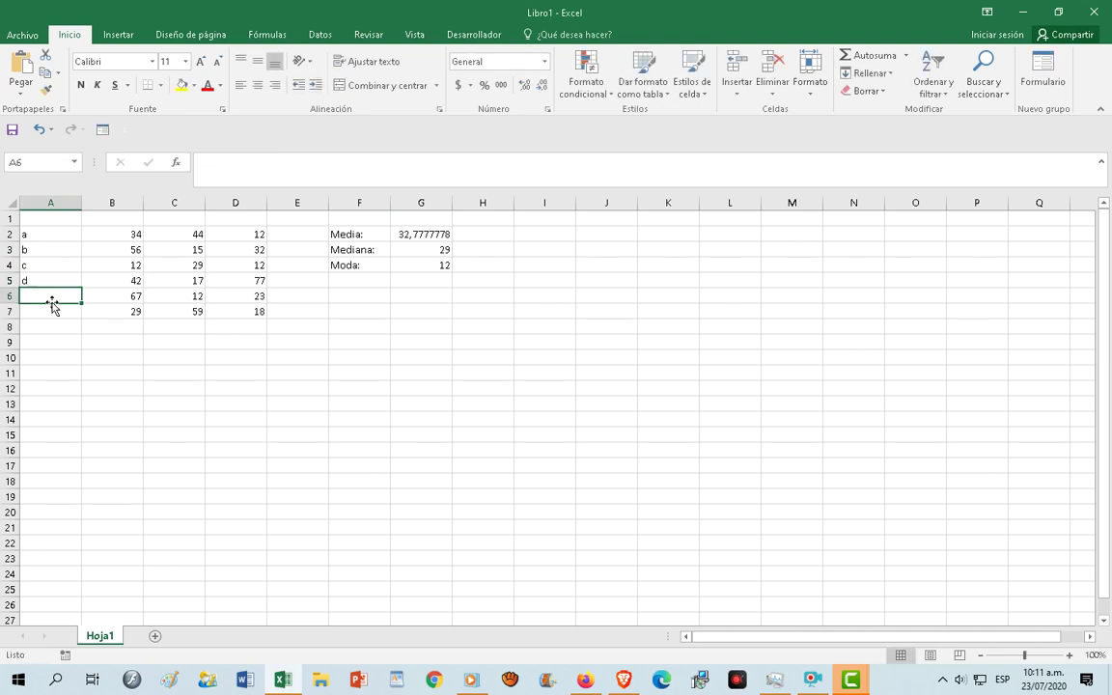
{"action": "type", "text": "e"}
{"action": "key", "text": "Return"}
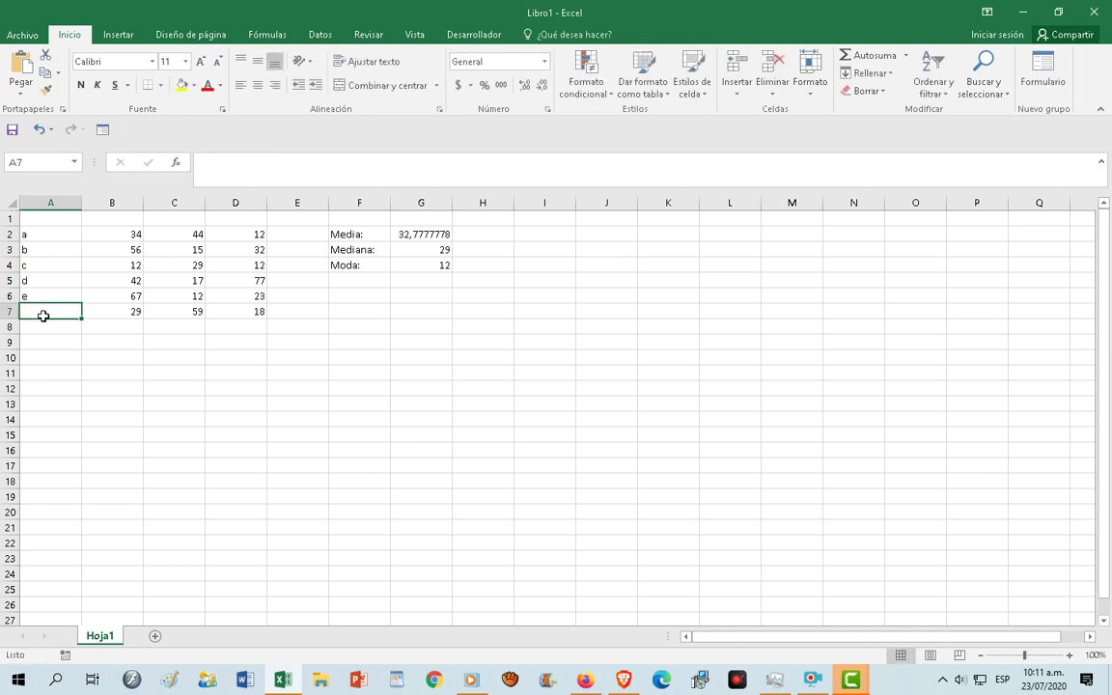
{"action": "type", "text": "f"}
{"action": "left_click", "coordinate": [217, 338]}
{"action": "left_click", "coordinate": [357, 340]}
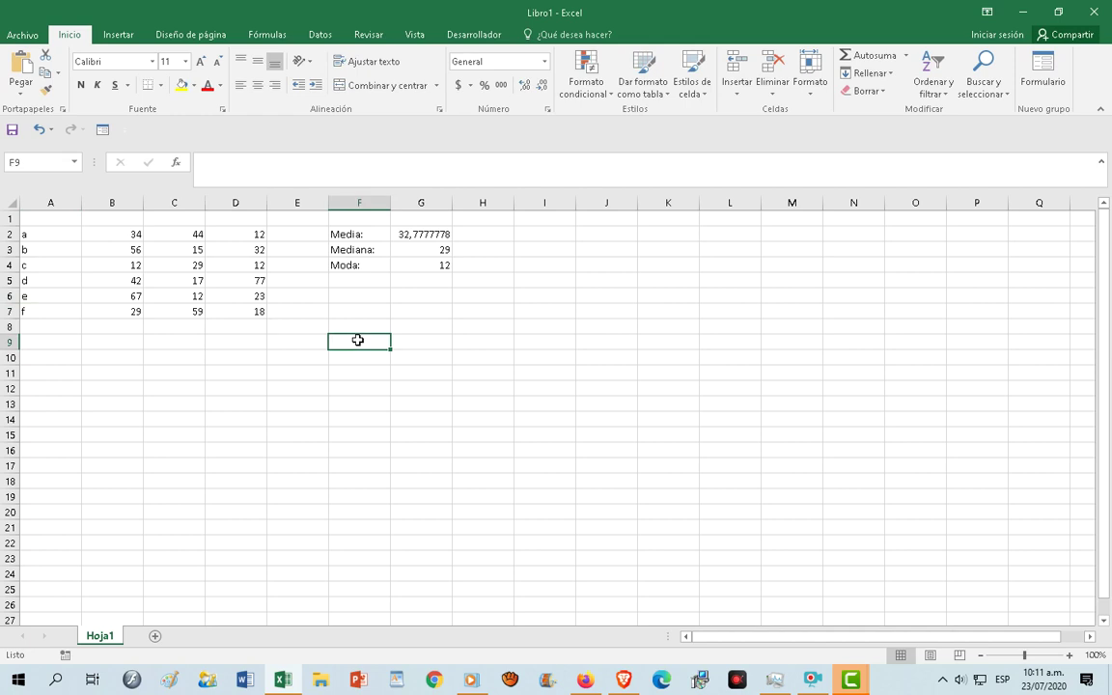
{"action": "left_click", "coordinate": [425, 296]}
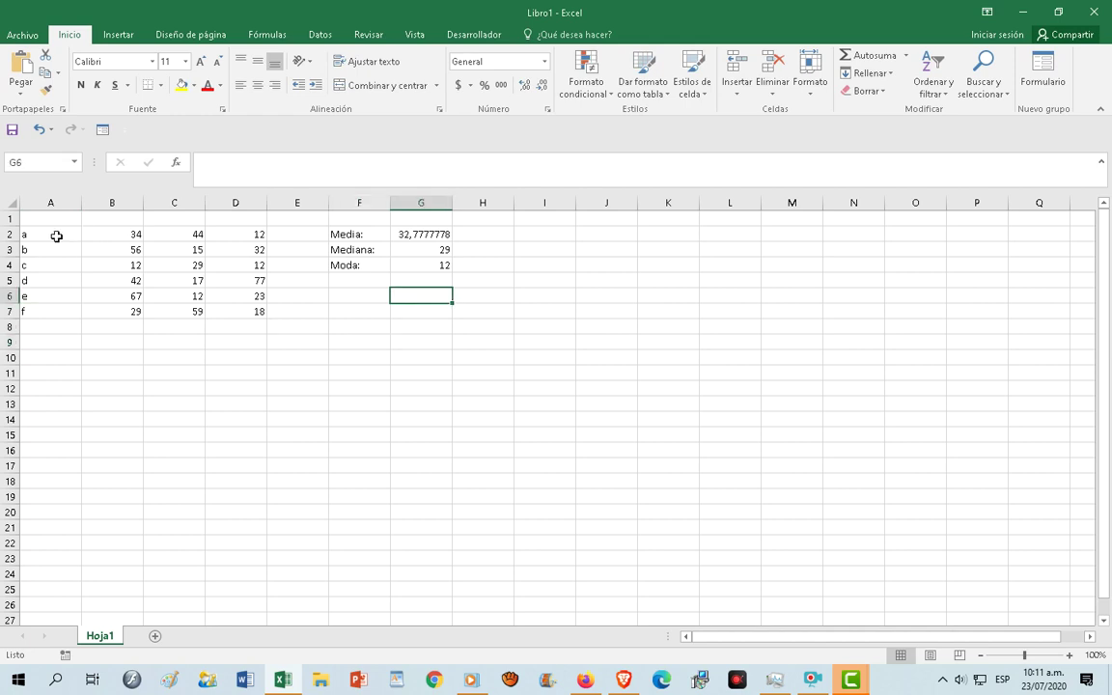
Chart A2:D7 as a clustered column chart with gradient data-label style, placed below the table
{"action": "left_click_drag", "start_coordinate": [55, 235], "coordinate": [241, 307]}
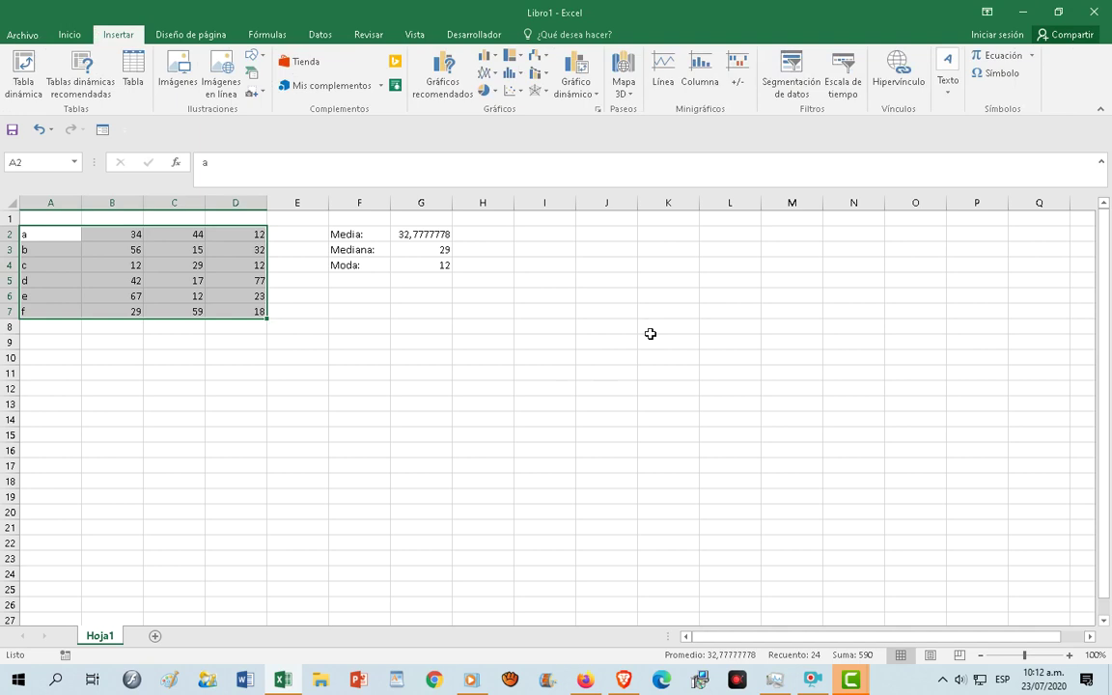
{"action": "left_click", "coordinate": [495, 59]}
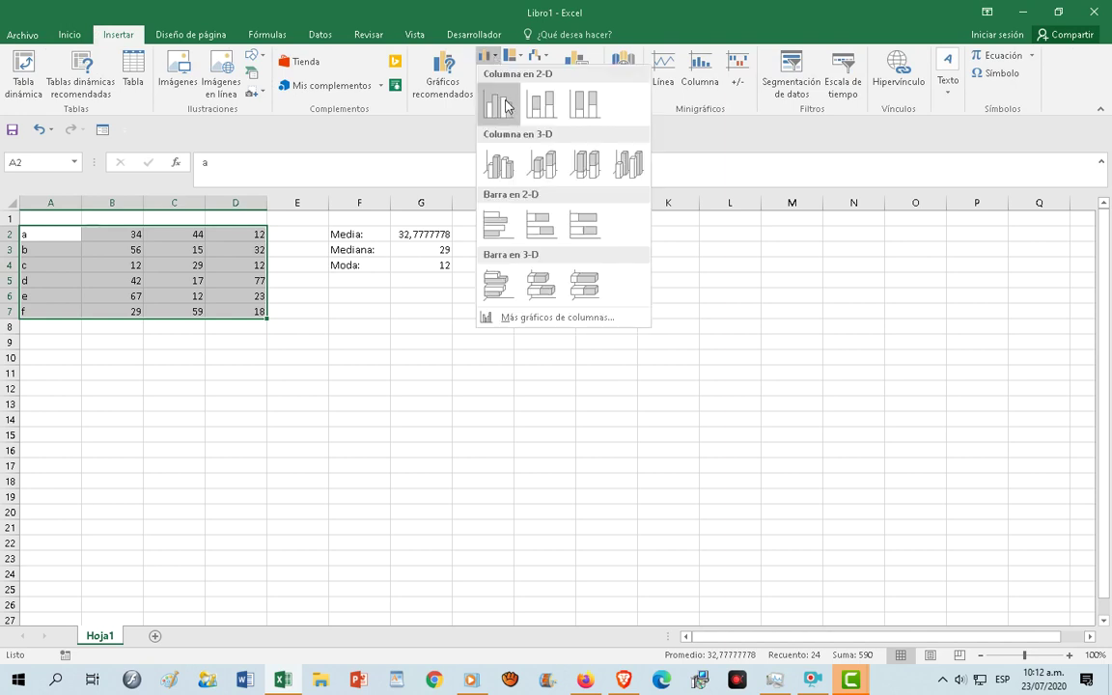
{"action": "left_click", "coordinate": [502, 105]}
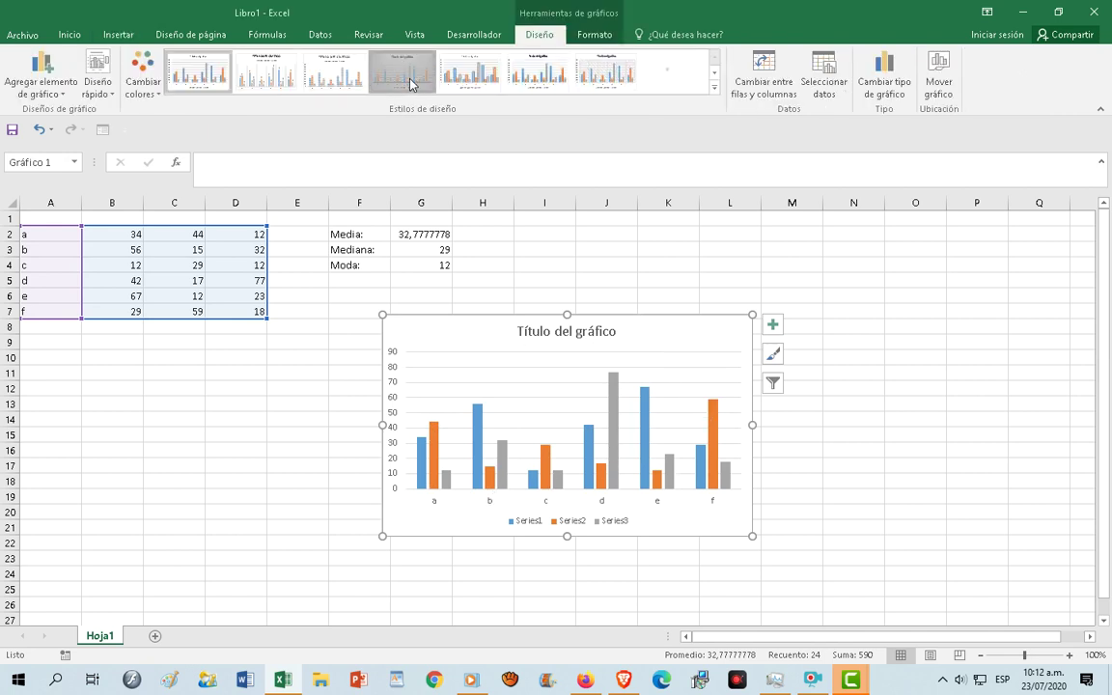
{"action": "left_click", "coordinate": [410, 85]}
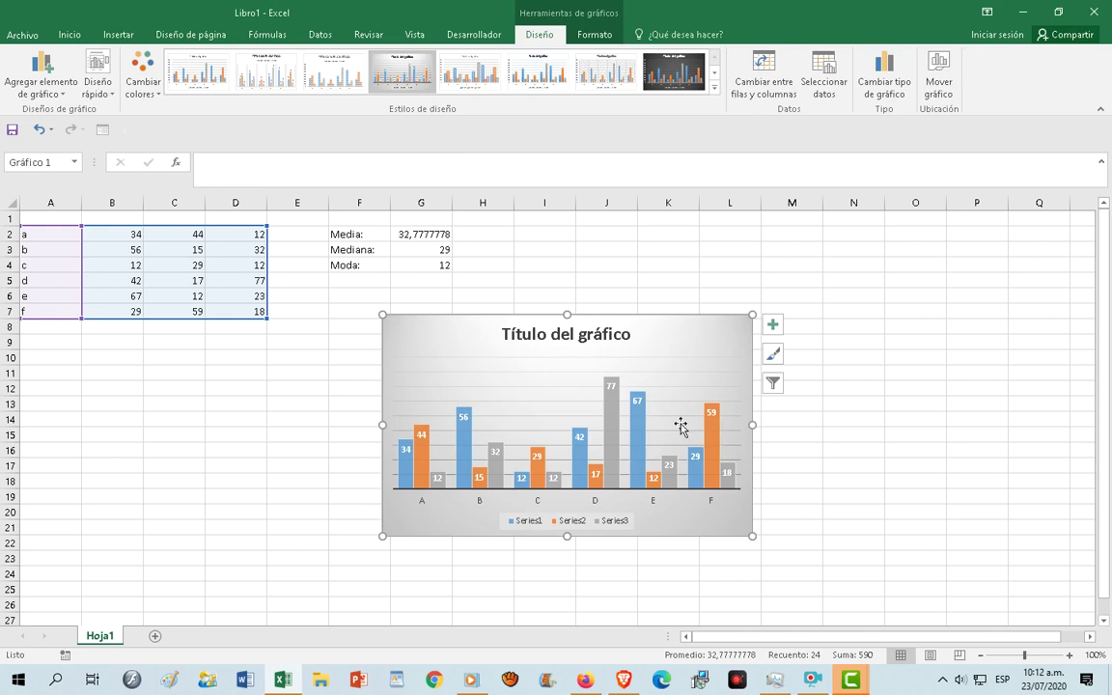
{"action": "left_click_drag", "start_coordinate": [465, 364], "coordinate": [102, 396]}
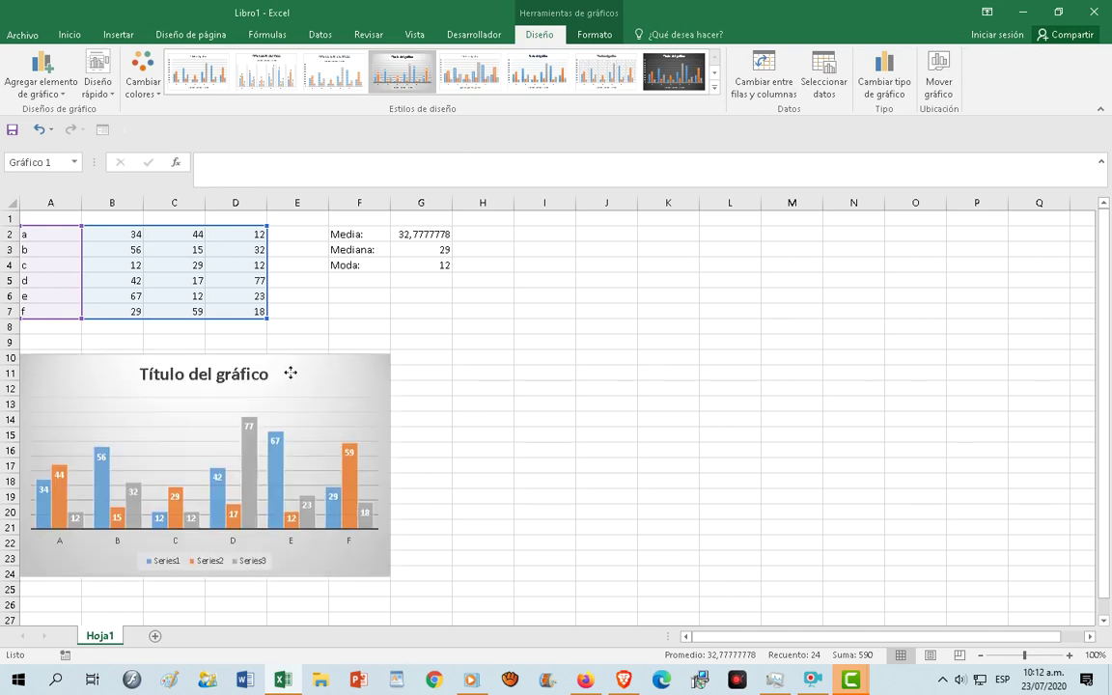
{"action": "left_click", "coordinate": [411, 337]}
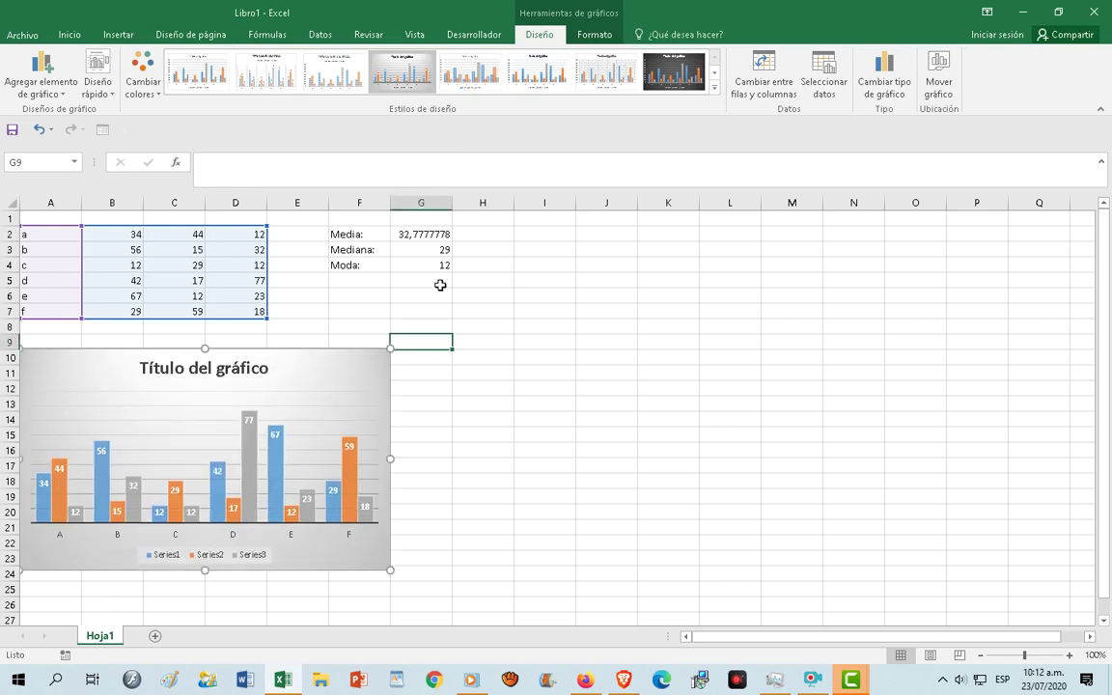
{"action": "left_click", "coordinate": [479, 278]}
Chart F2:G4 as a clustered column chart in the same gradient style, beside the first chart
{"action": "left_click_drag", "start_coordinate": [371, 241], "coordinate": [409, 267]}
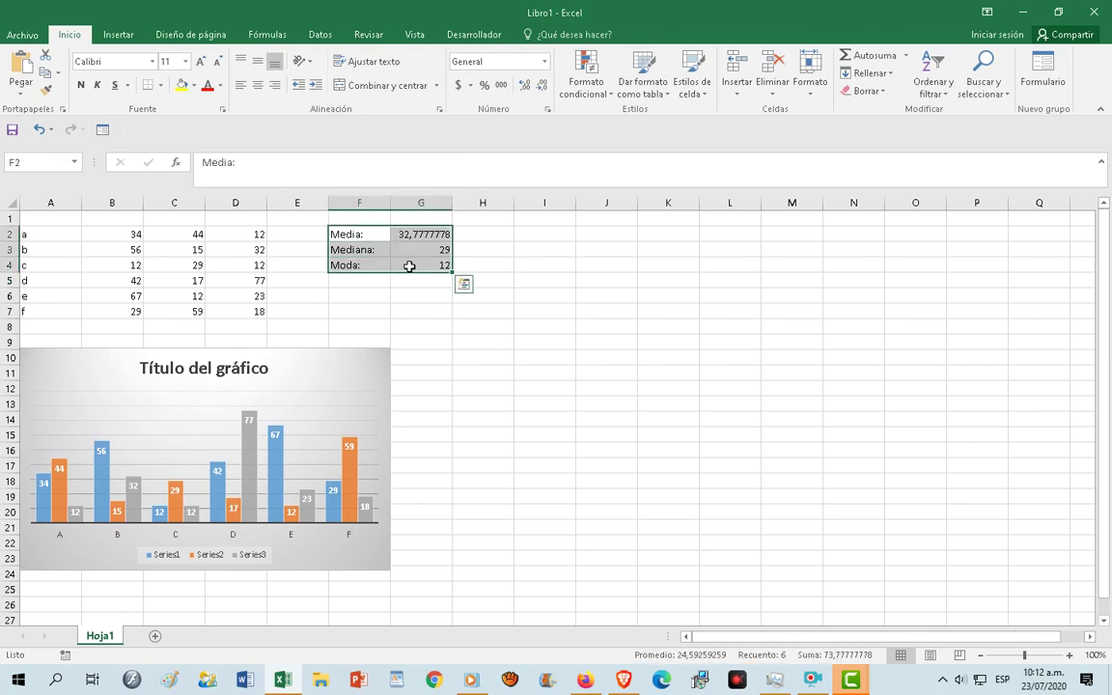
{"action": "left_click", "coordinate": [120, 36]}
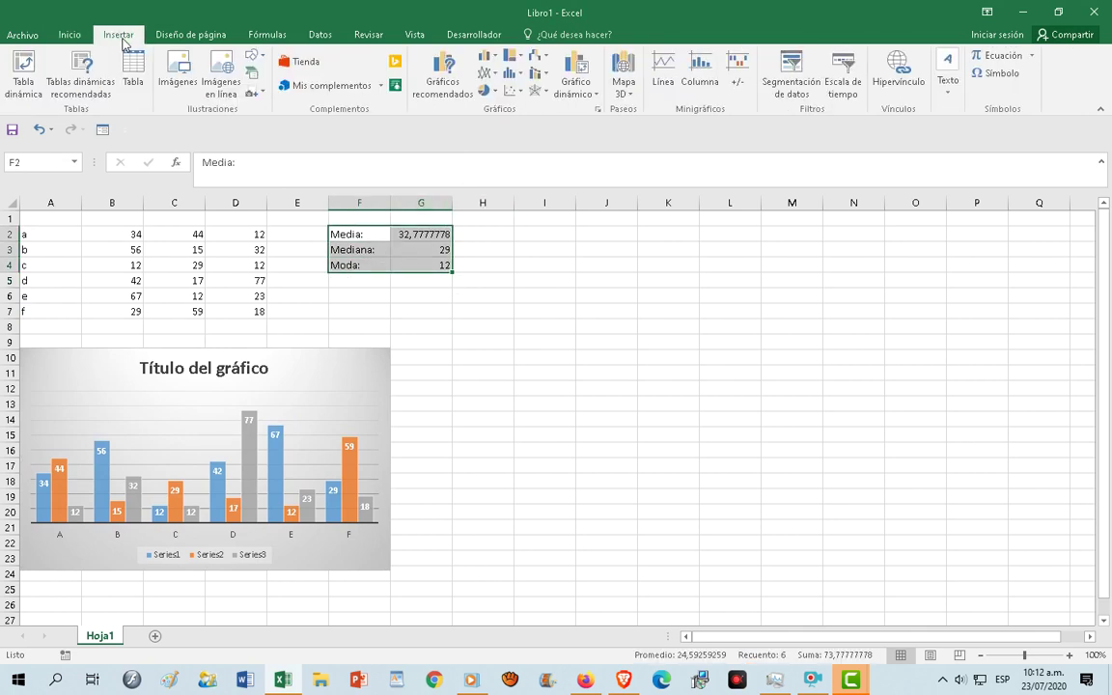
{"action": "left_click", "coordinate": [487, 55]}
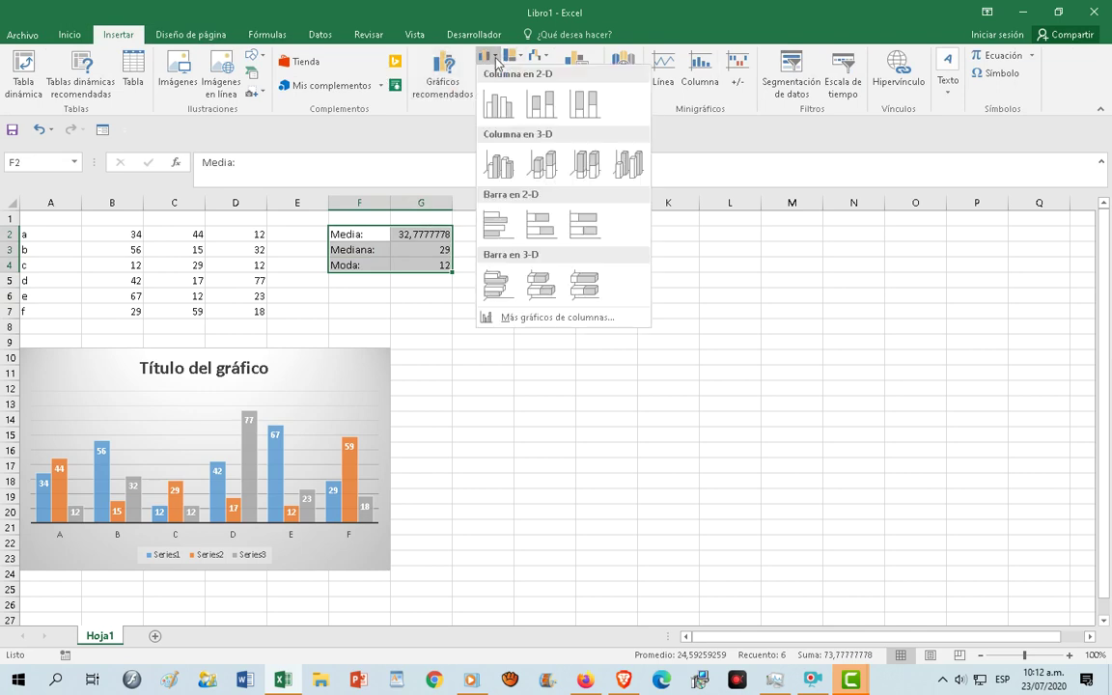
{"action": "left_click", "coordinate": [511, 118]}
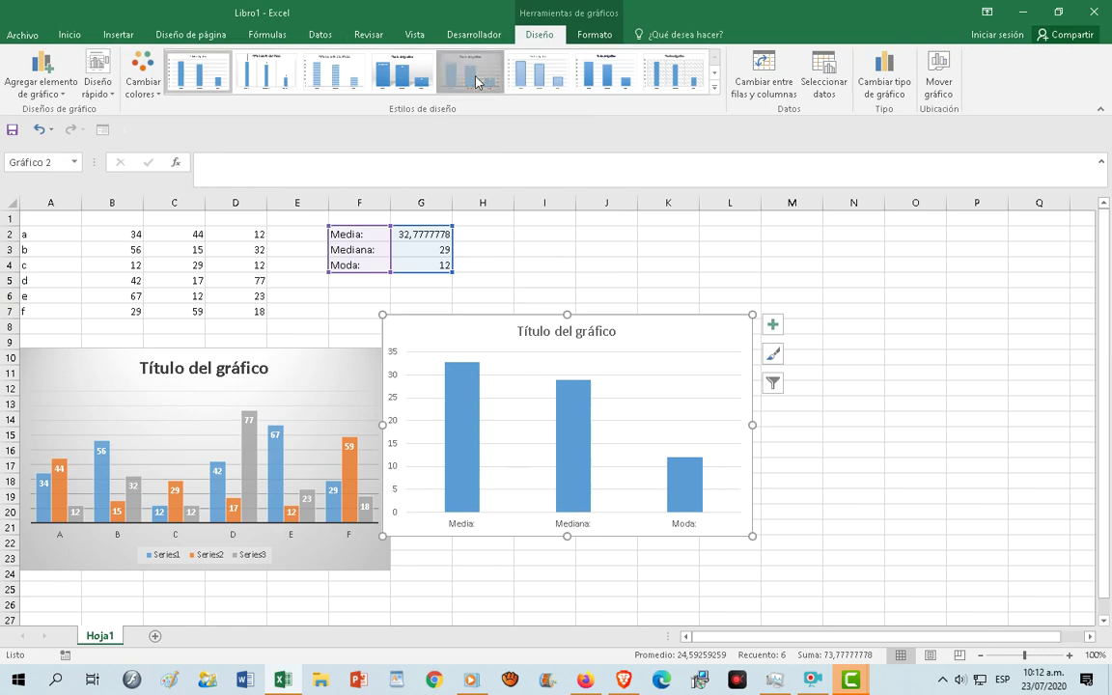
{"action": "left_click", "coordinate": [470, 73]}
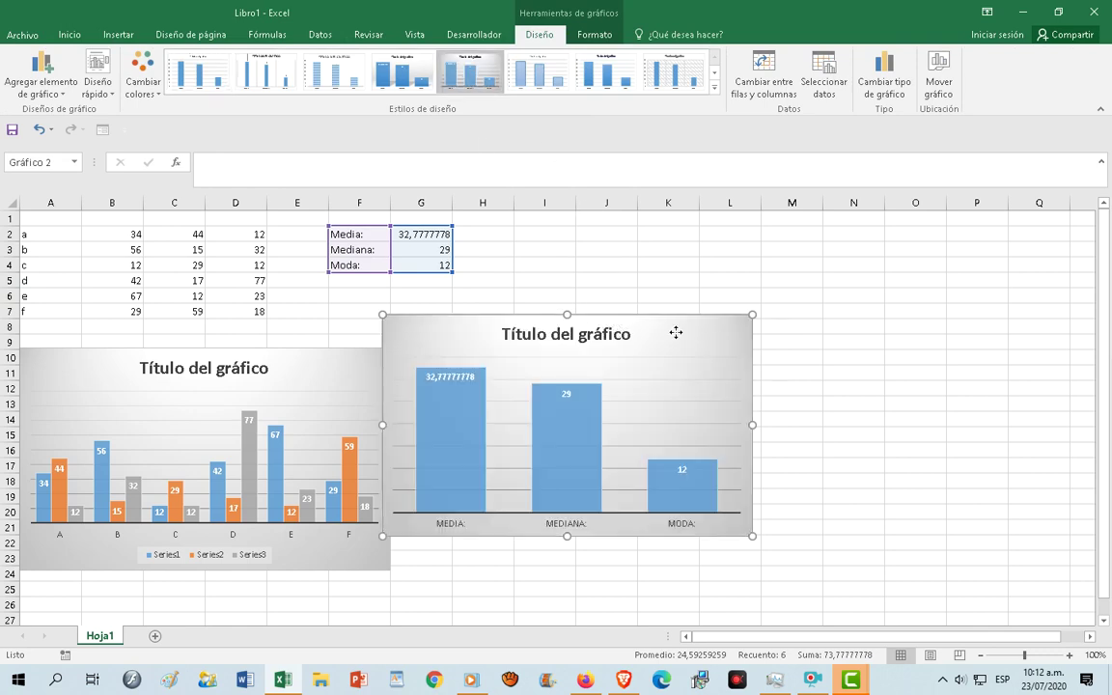
{"action": "left_click_drag", "start_coordinate": [654, 328], "coordinate": [682, 355]}
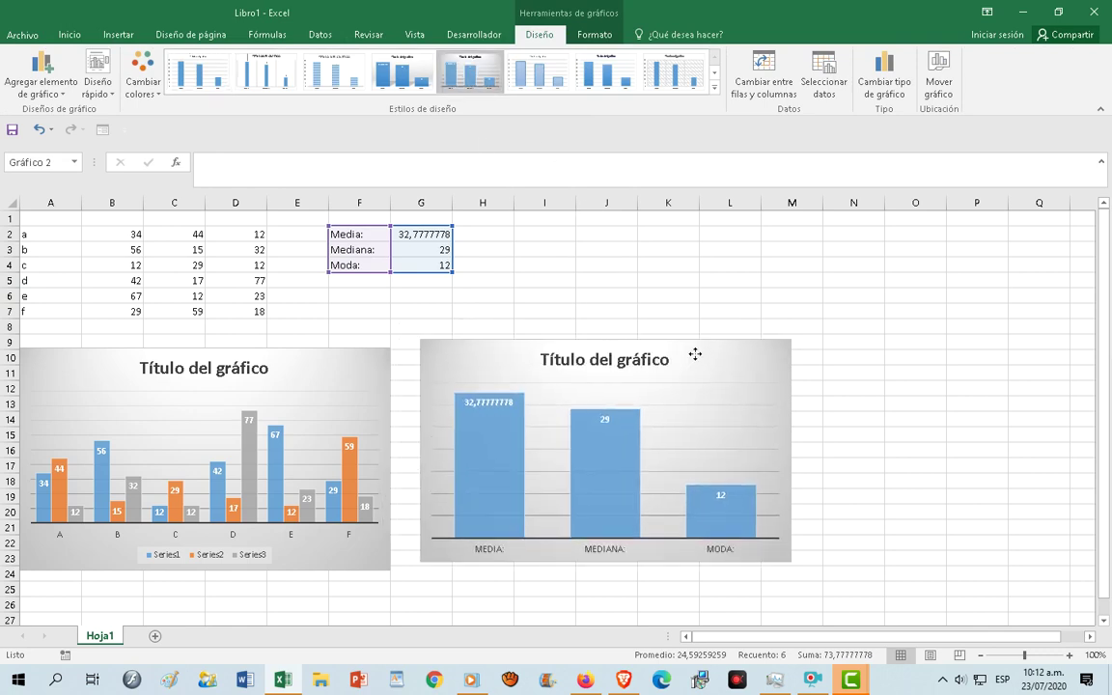
{"action": "left_click", "coordinate": [316, 414]}
{"action": "left_click", "coordinate": [673, 383]}
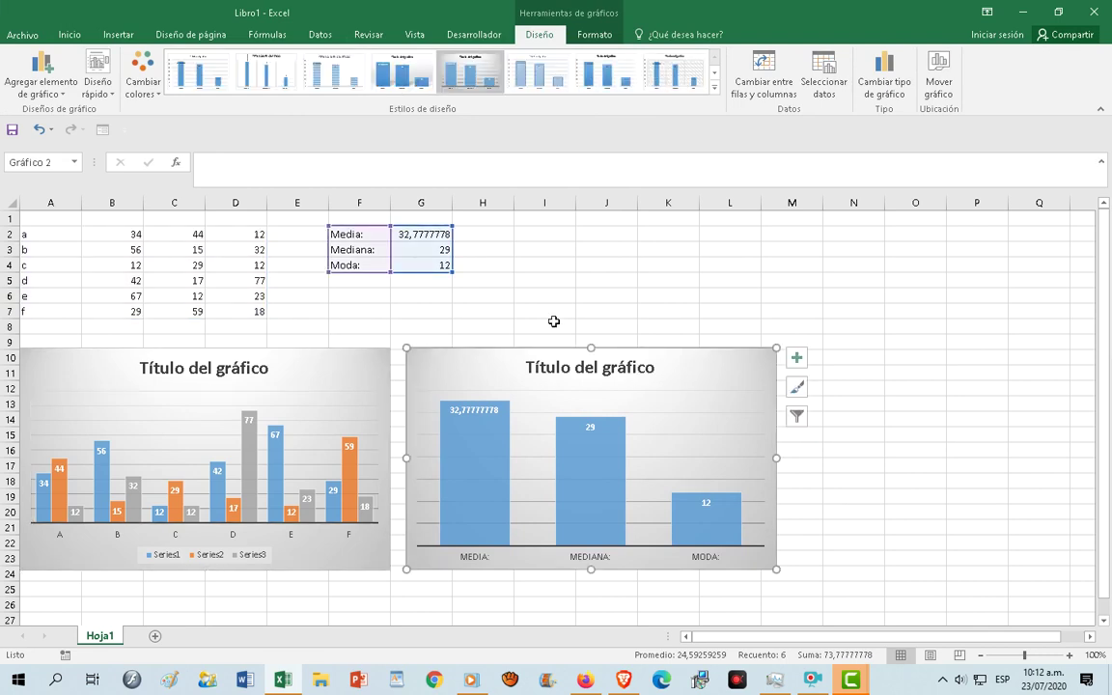
{"action": "left_click", "coordinate": [612, 308]}
{"action": "left_click", "coordinate": [613, 308]}
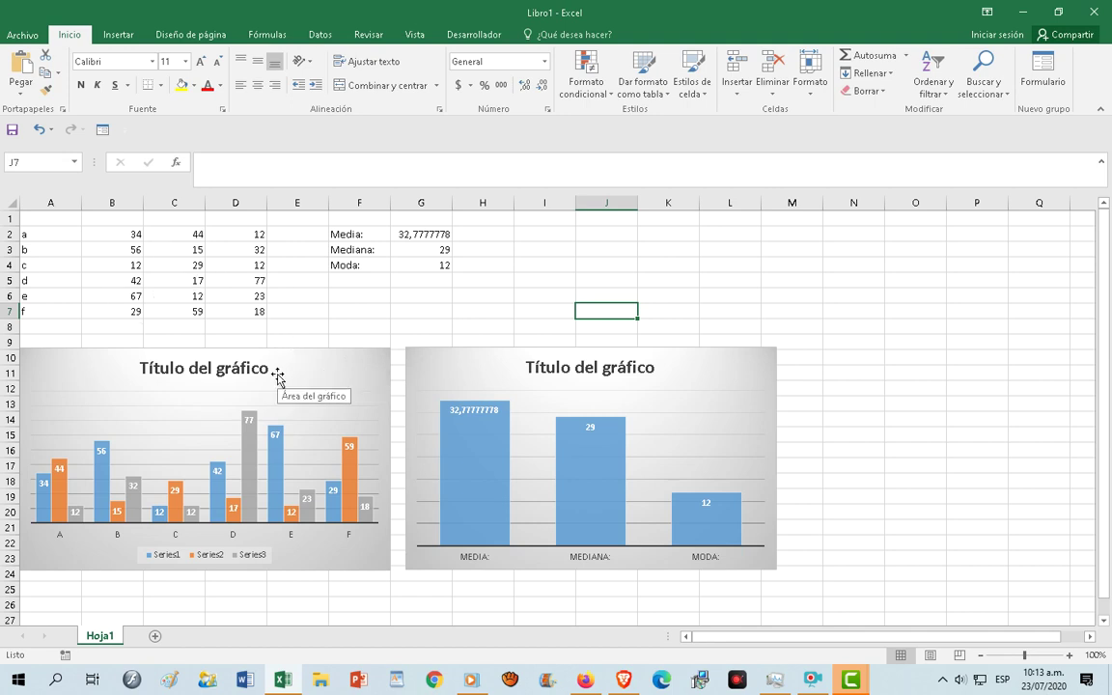
Replace the left chart's placeholder title with EDADES
{"action": "left_click", "coordinate": [218, 366]}
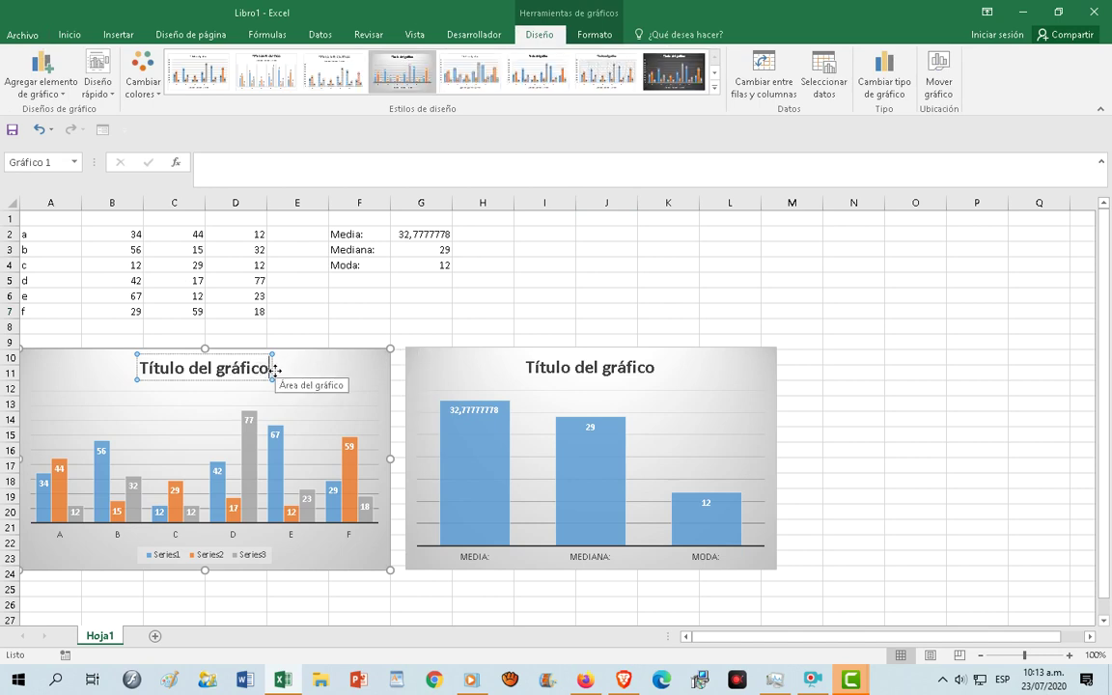
{"action": "key", "text": "BackSpace"}
{"action": "key", "text": "BackSpace"}
{"action": "key", "text": "BackSpace"}
{"action": "key", "text": "BackSpace"}
{"action": "key", "text": "BackSpace"}
{"action": "key", "text": "BackSpace"}
{"action": "key", "text": "BackSpace"}
{"action": "key", "text": "BackSpace"}
{"action": "key", "text": "BackSpace"}
{"action": "key", "text": "BackSpace"}
{"action": "key", "text": "BackSpace"}
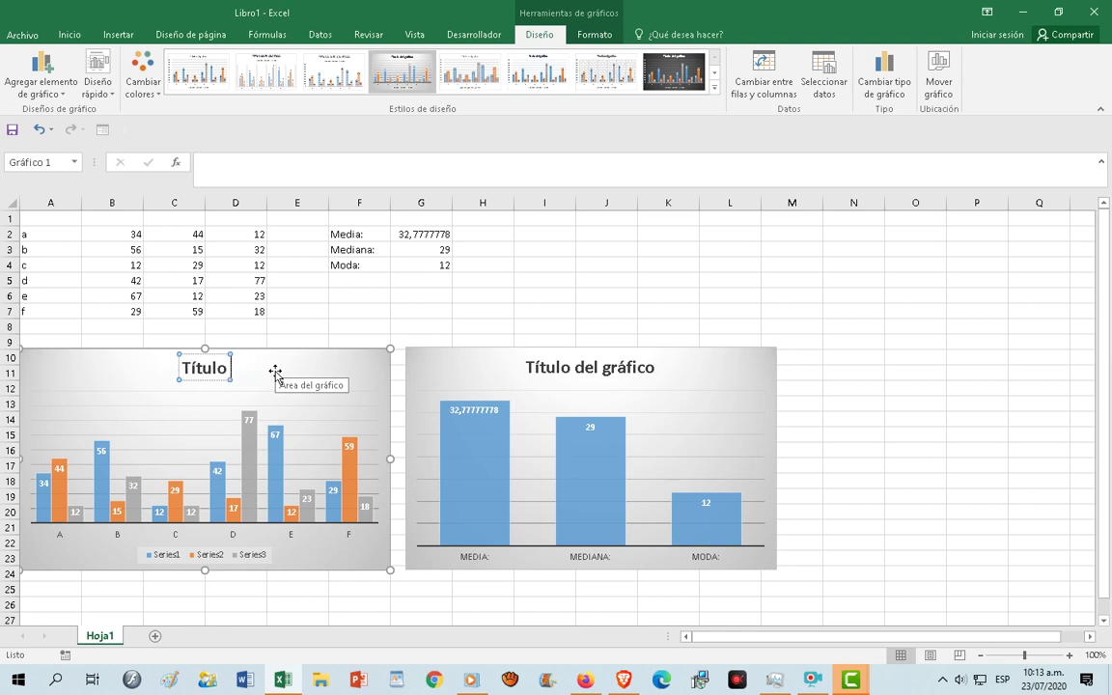
{"action": "key", "text": "BackSpace"}
{"action": "key", "text": "BackSpace"}
{"action": "key", "text": "BackSpace"}
{"action": "key", "text": "BackSpace"}
{"action": "key", "text": "BackSpace"}
{"action": "key", "text": "BackSpace"}
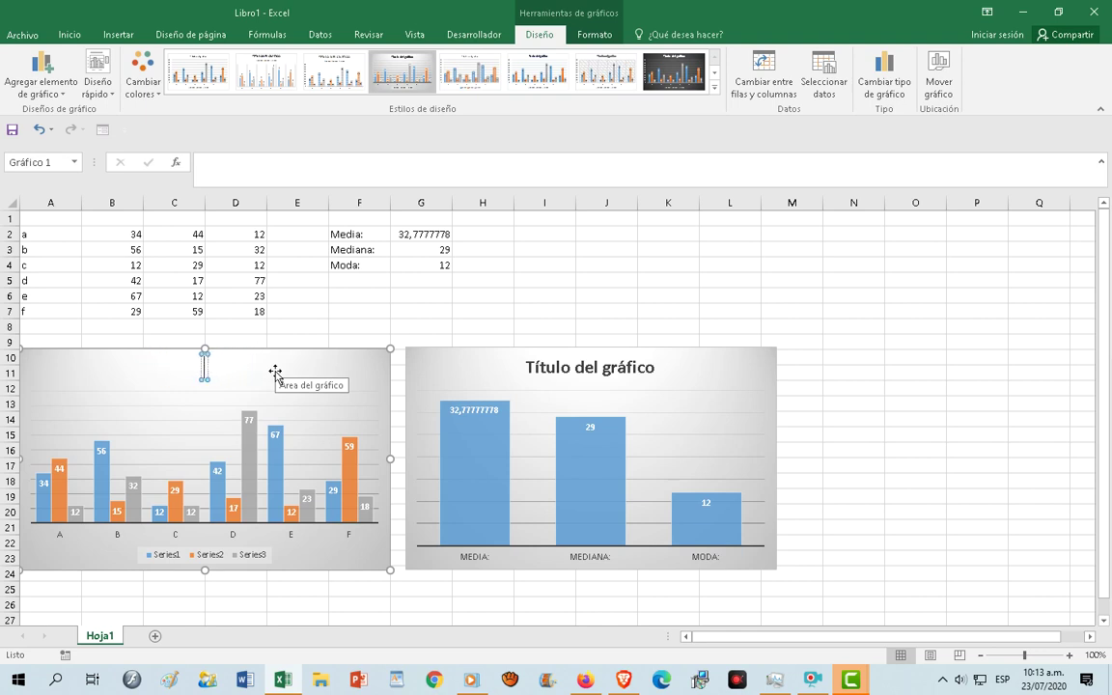
{"action": "type", "text": "EDADES"}
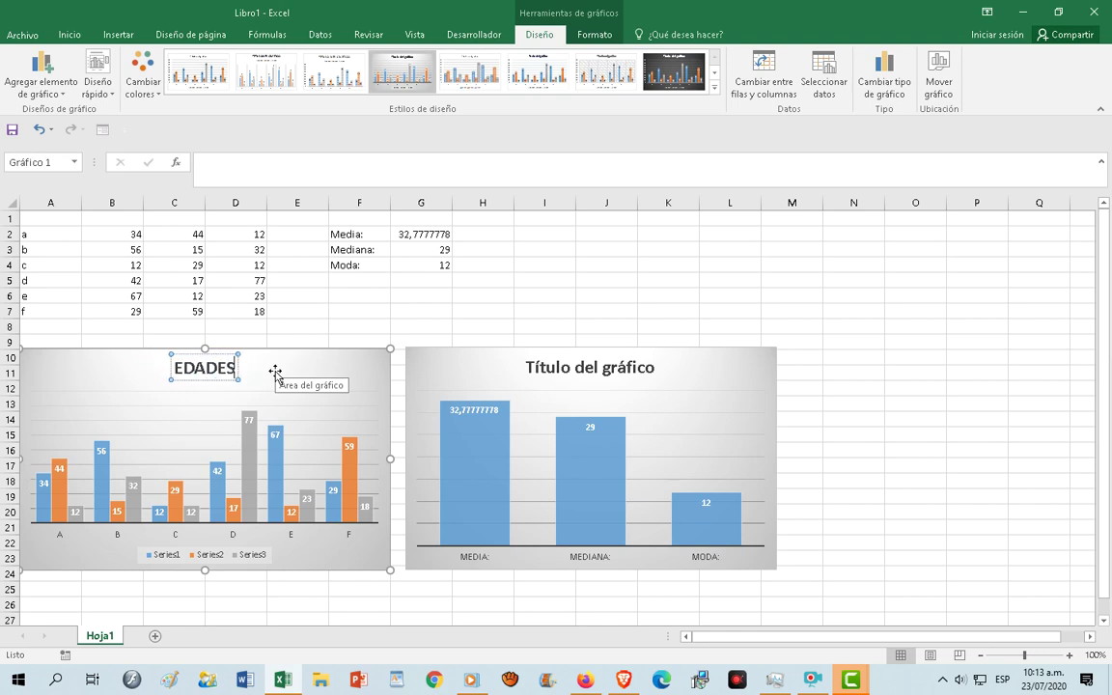
Retitle the right chart MEDIDAS DE TENDENCIA, fixing the typos along the way
{"action": "left_click", "coordinate": [566, 367]}
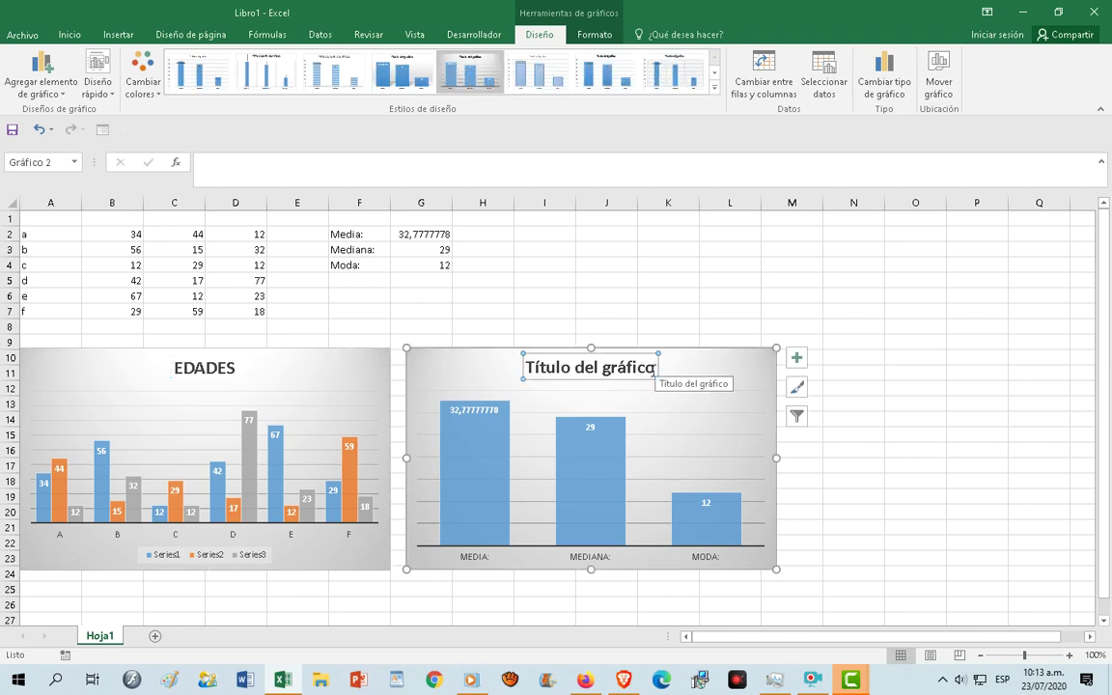
{"action": "left_click", "coordinate": [654, 369]}
{"action": "key", "text": "BackSpace"}
{"action": "key", "text": "BackSpace"}
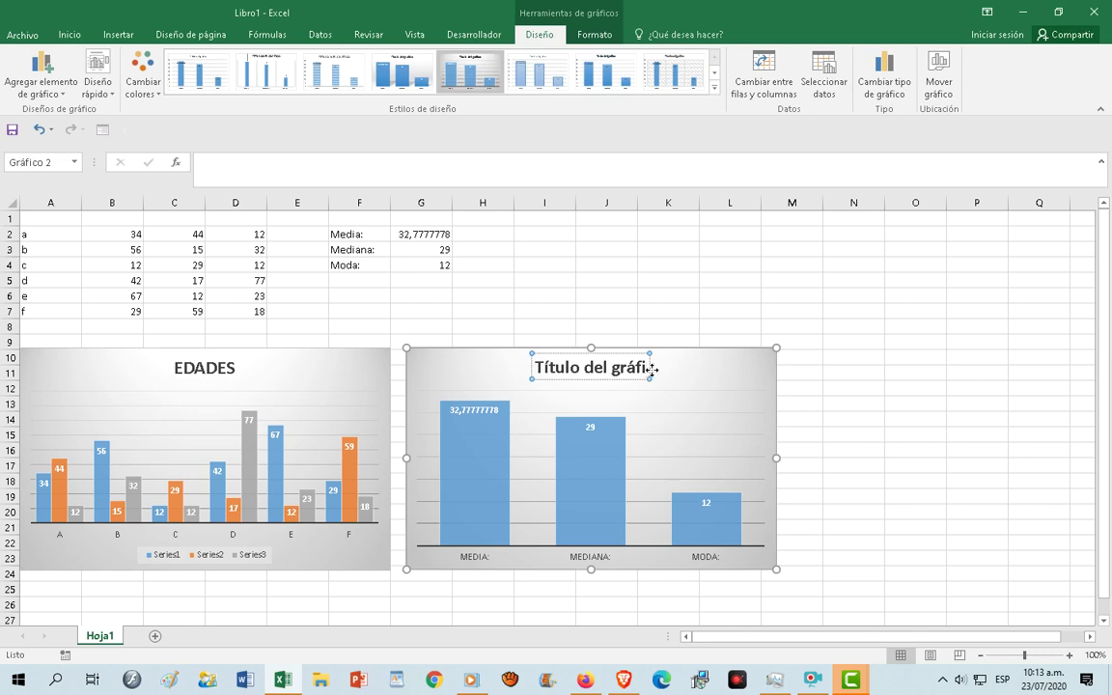
{"action": "key", "text": "BackSpace"}
{"action": "key", "text": "BackSpace"}
{"action": "key", "text": "BackSpace"}
{"action": "key", "text": "BackSpace"}
{"action": "key", "text": "BackSpace"}
{"action": "key", "text": "BackSpace"}
{"action": "key", "text": "BackSpace"}
{"action": "key", "text": "BackSpace"}
{"action": "key", "text": "BackSpace"}
{"action": "key", "text": "BackSpace"}
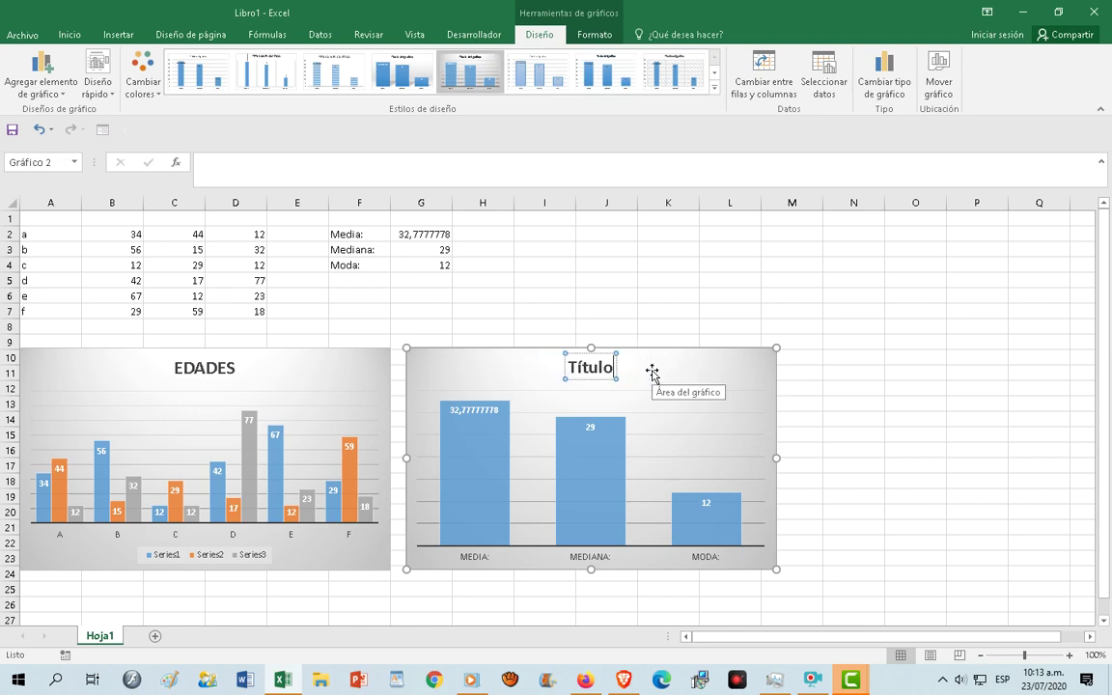
{"action": "key", "text": "BackSpace"}
{"action": "key", "text": "BackSpace"}
{"action": "key", "text": "BackSpace"}
{"action": "key", "text": "BackSpace"}
{"action": "key", "text": "BackSpace"}
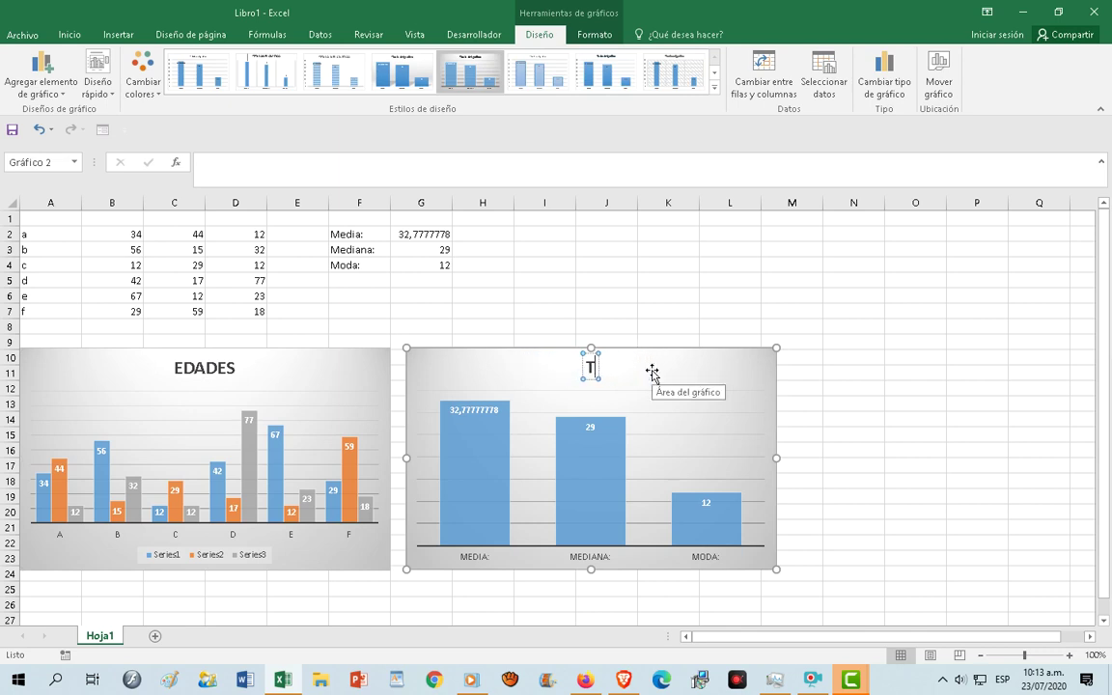
{"action": "key", "text": "BackSpace"}
{"action": "type", "text": "ME"}
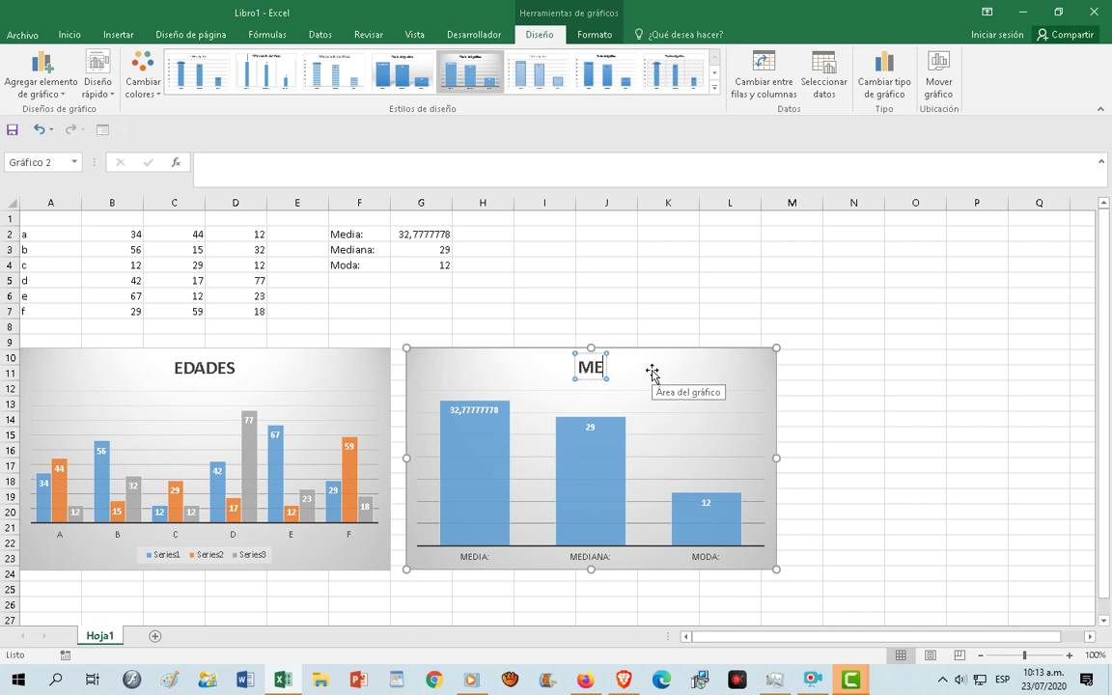
{"action": "type", "text": "DIDAS DE"}
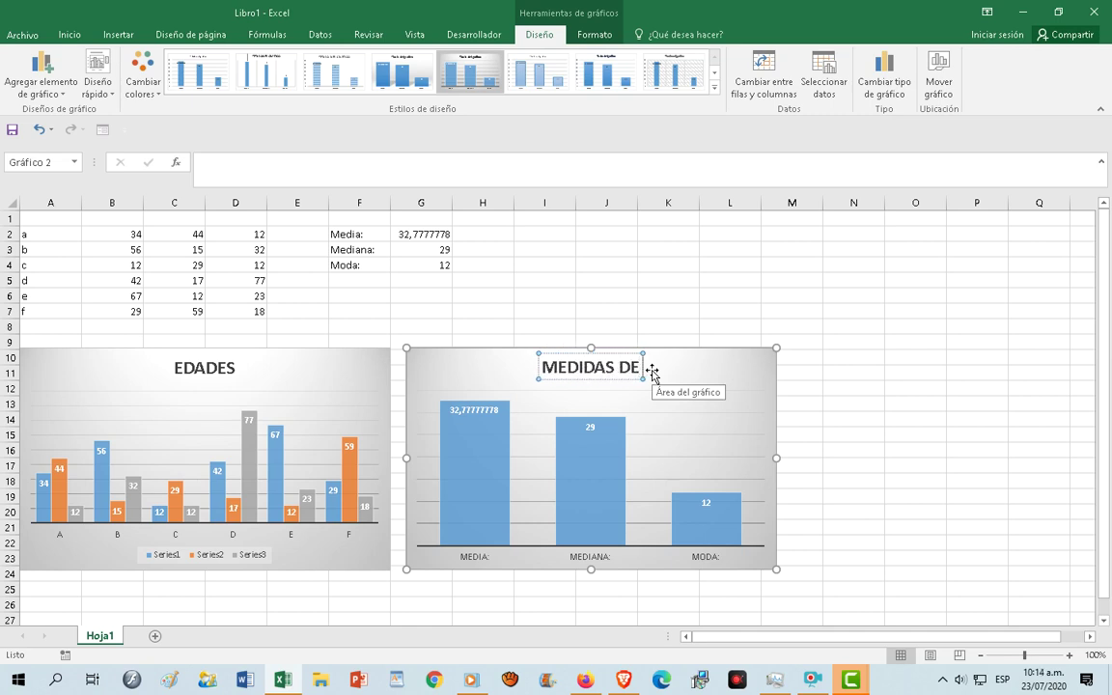
{"action": "type", "text": " TEND"}
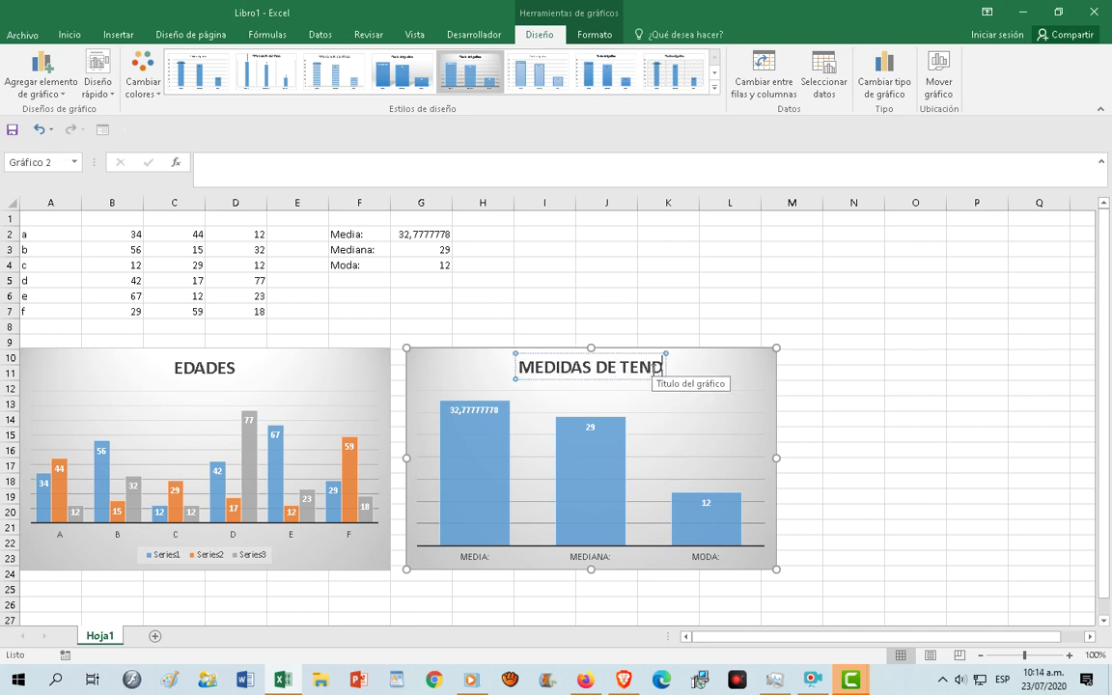
{"action": "type", "text": "E"}
{"action": "key", "text": "BackSpace"}
{"action": "type", "text": "NCIA"}
{"action": "key", "text": "BackSpace"}
{"action": "key", "text": "BackSpace"}
{"action": "key", "text": "BackSpace"}
{"action": "key", "text": "BackSpace"}
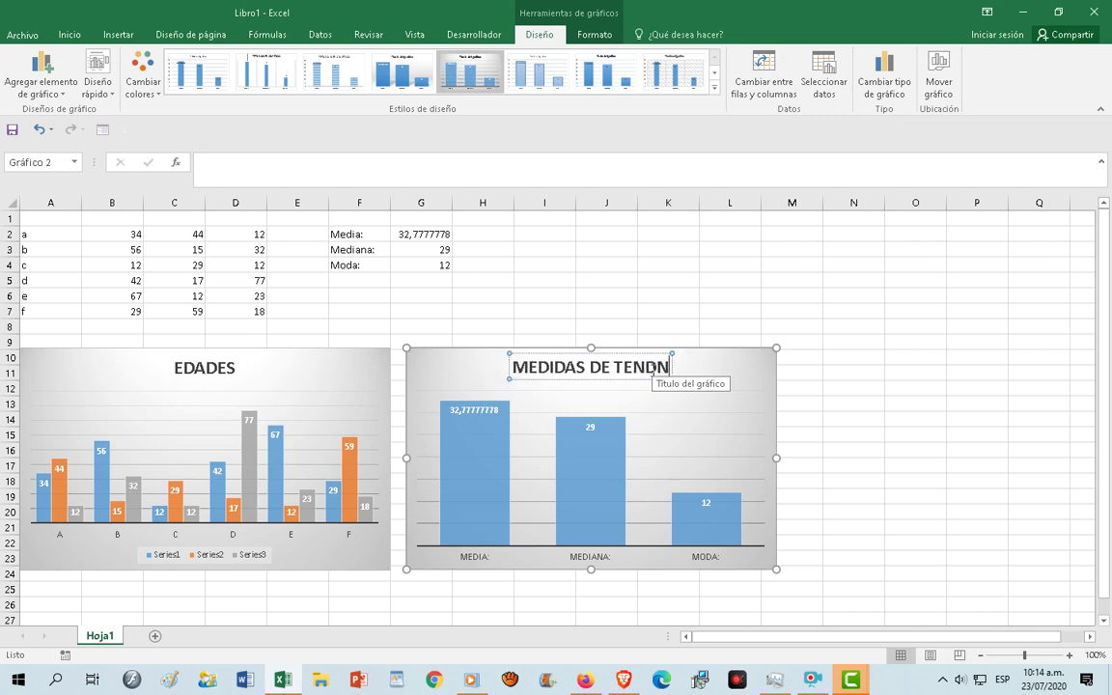
{"action": "key", "text": "BackSpace"}
{"action": "type", "text": "ENCIA"}
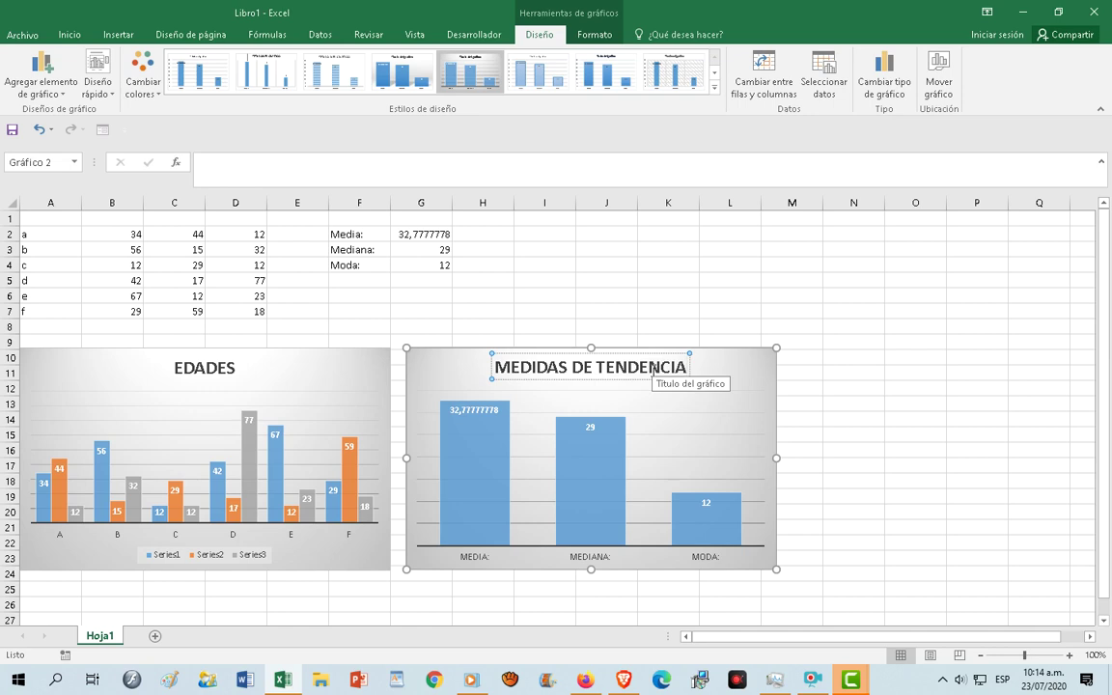
{"action": "left_click", "coordinate": [805, 360]}
{"action": "left_click", "coordinate": [700, 315]}
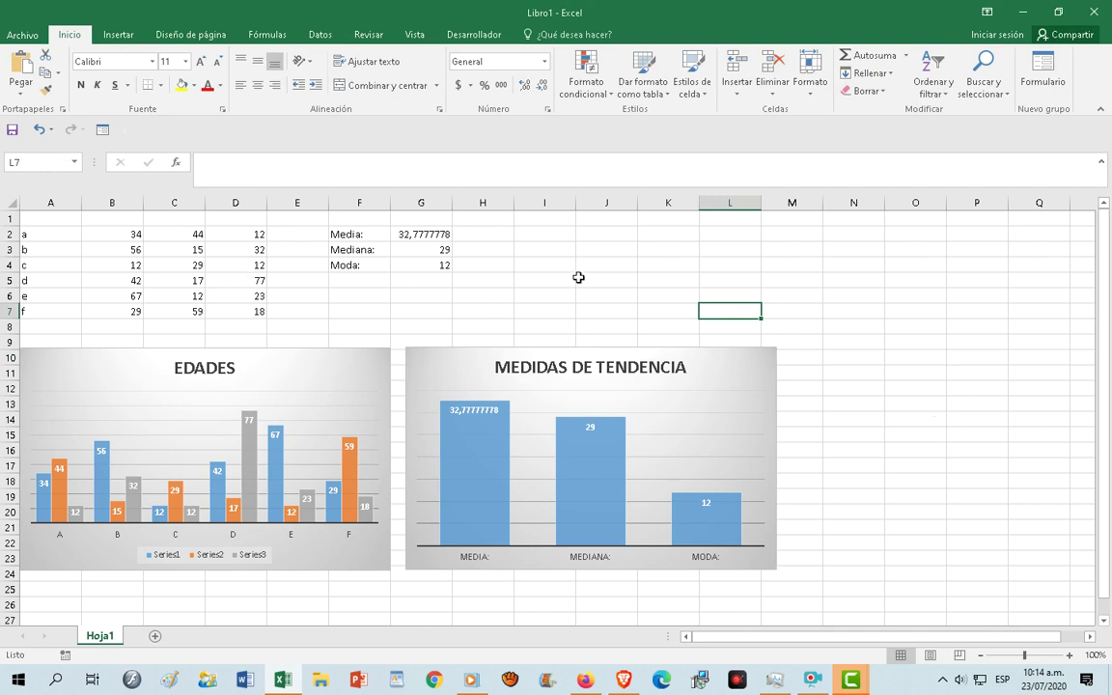
{"action": "left_click", "coordinate": [422, 234]}
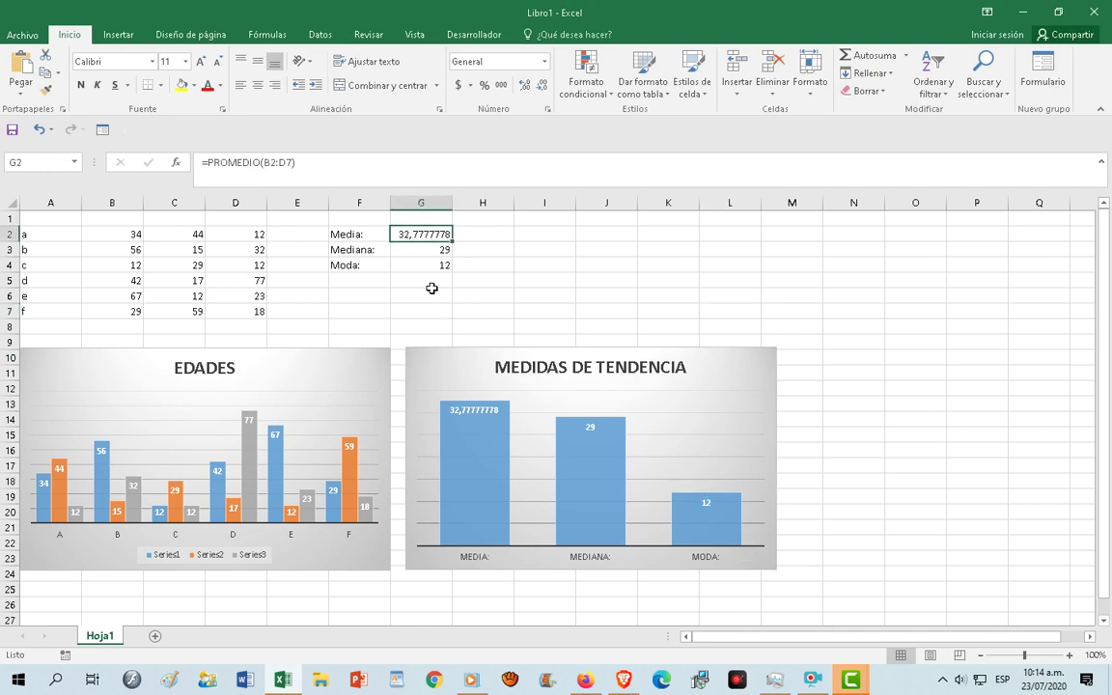
{"action": "left_click", "coordinate": [423, 253]}
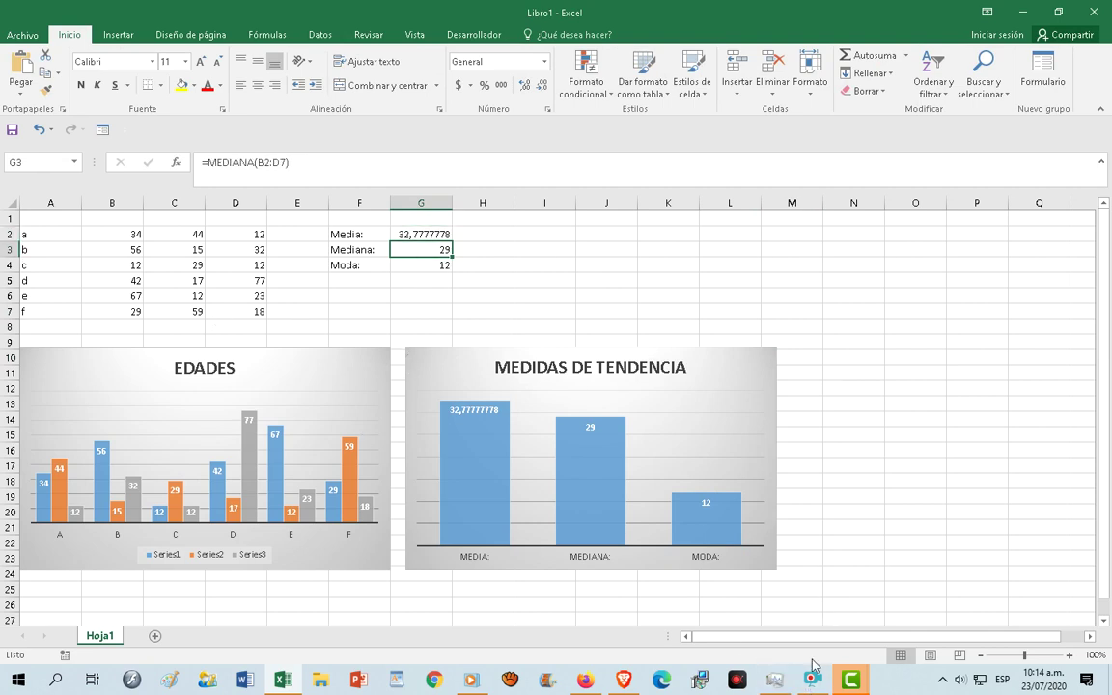
{"action": "left_click", "coordinate": [653, 277]}
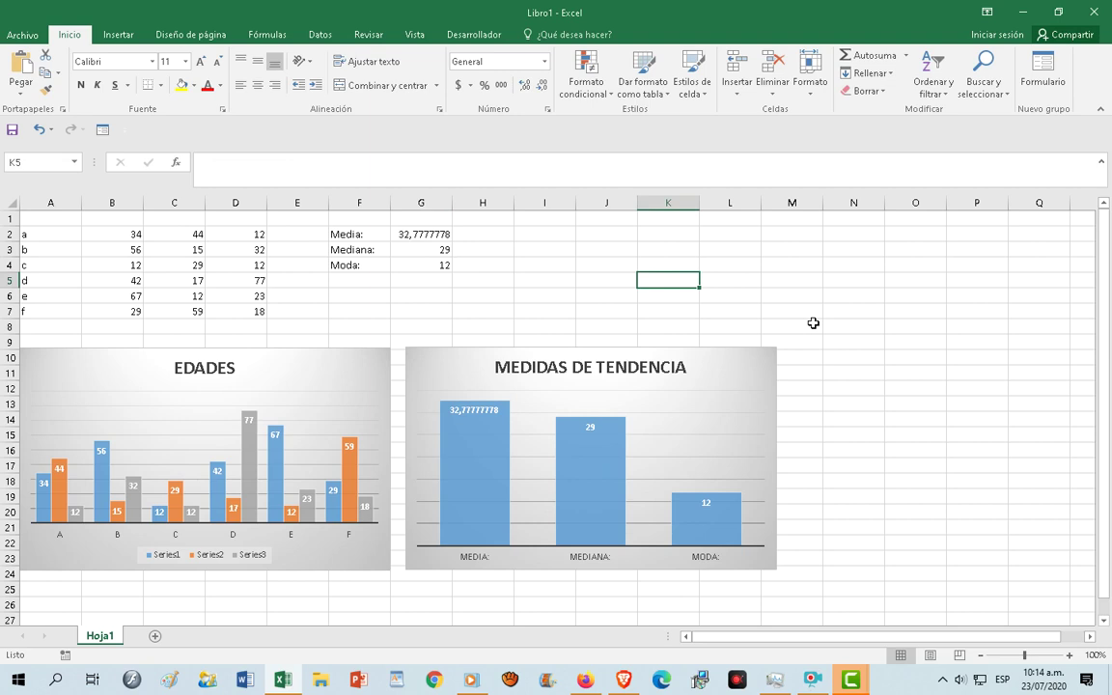
{"action": "left_click", "coordinate": [816, 680]}
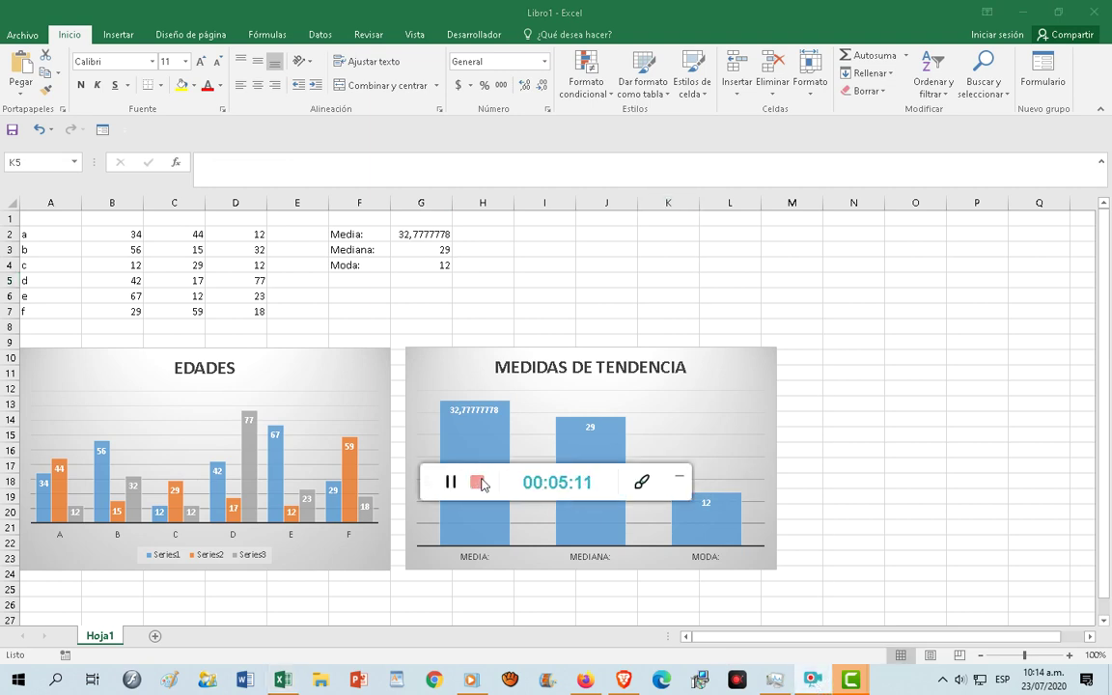